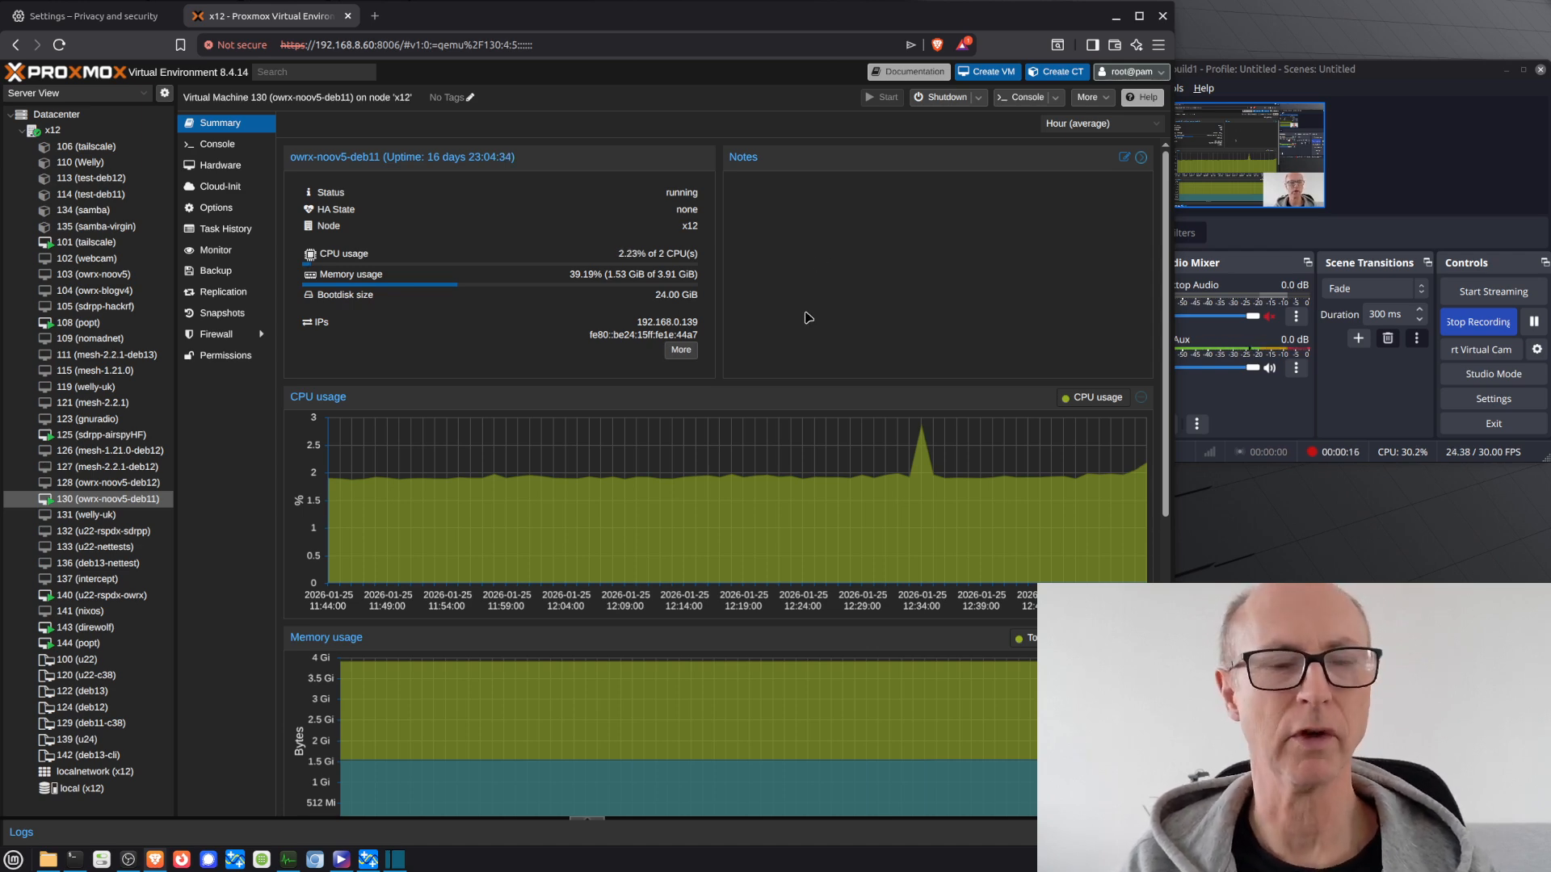
# - Select virtual machine 130 (owrx-noov5-deb11) and view its desktop in the built-in console
pyautogui.click(1057, 98)
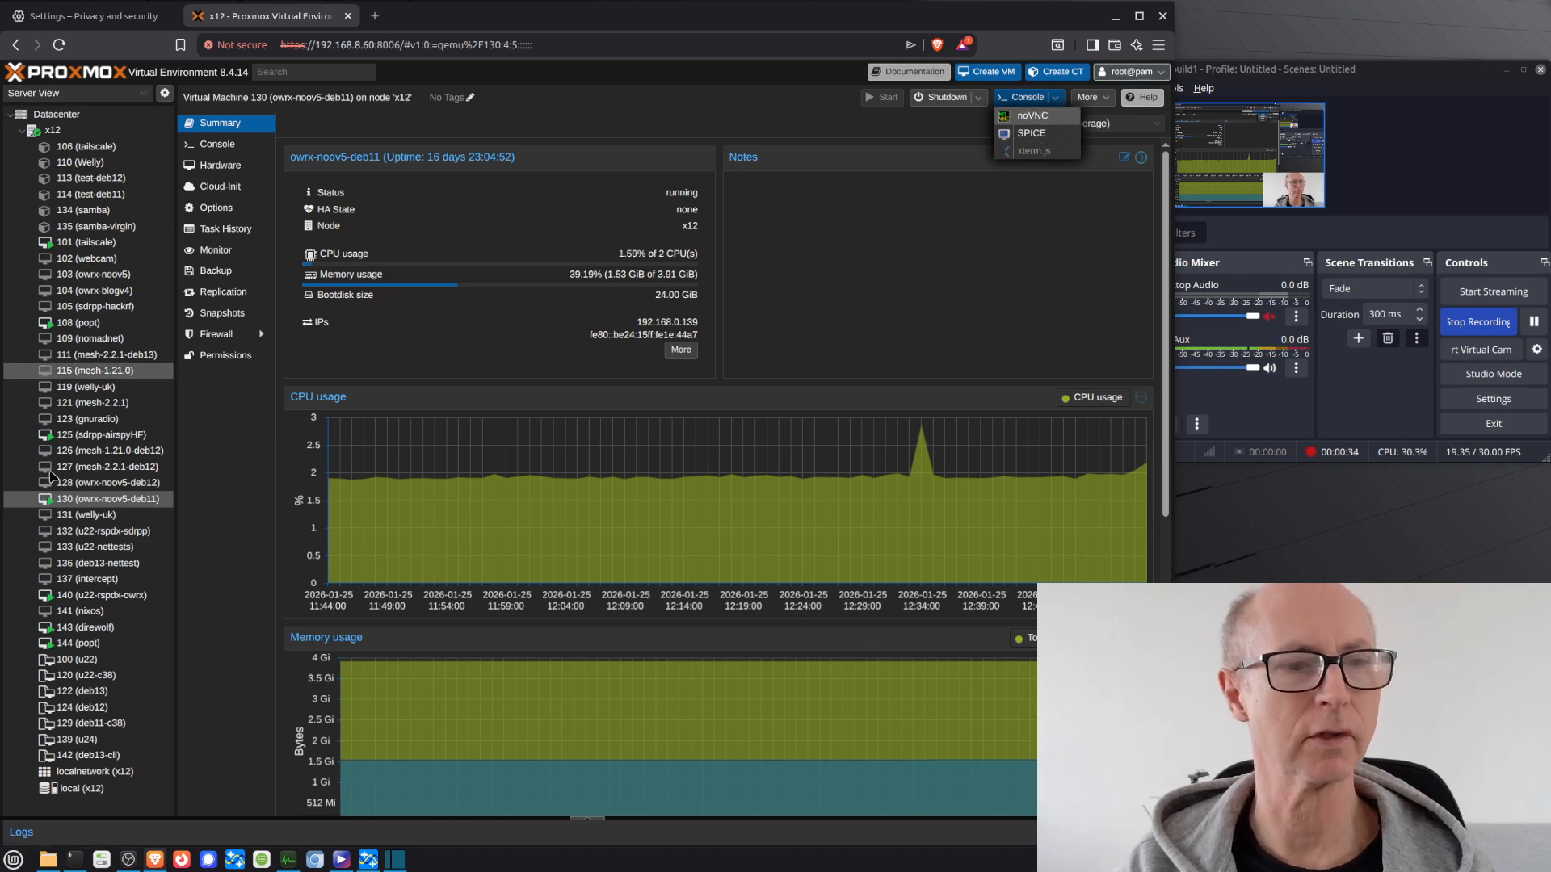
pyautogui.click(95, 499)
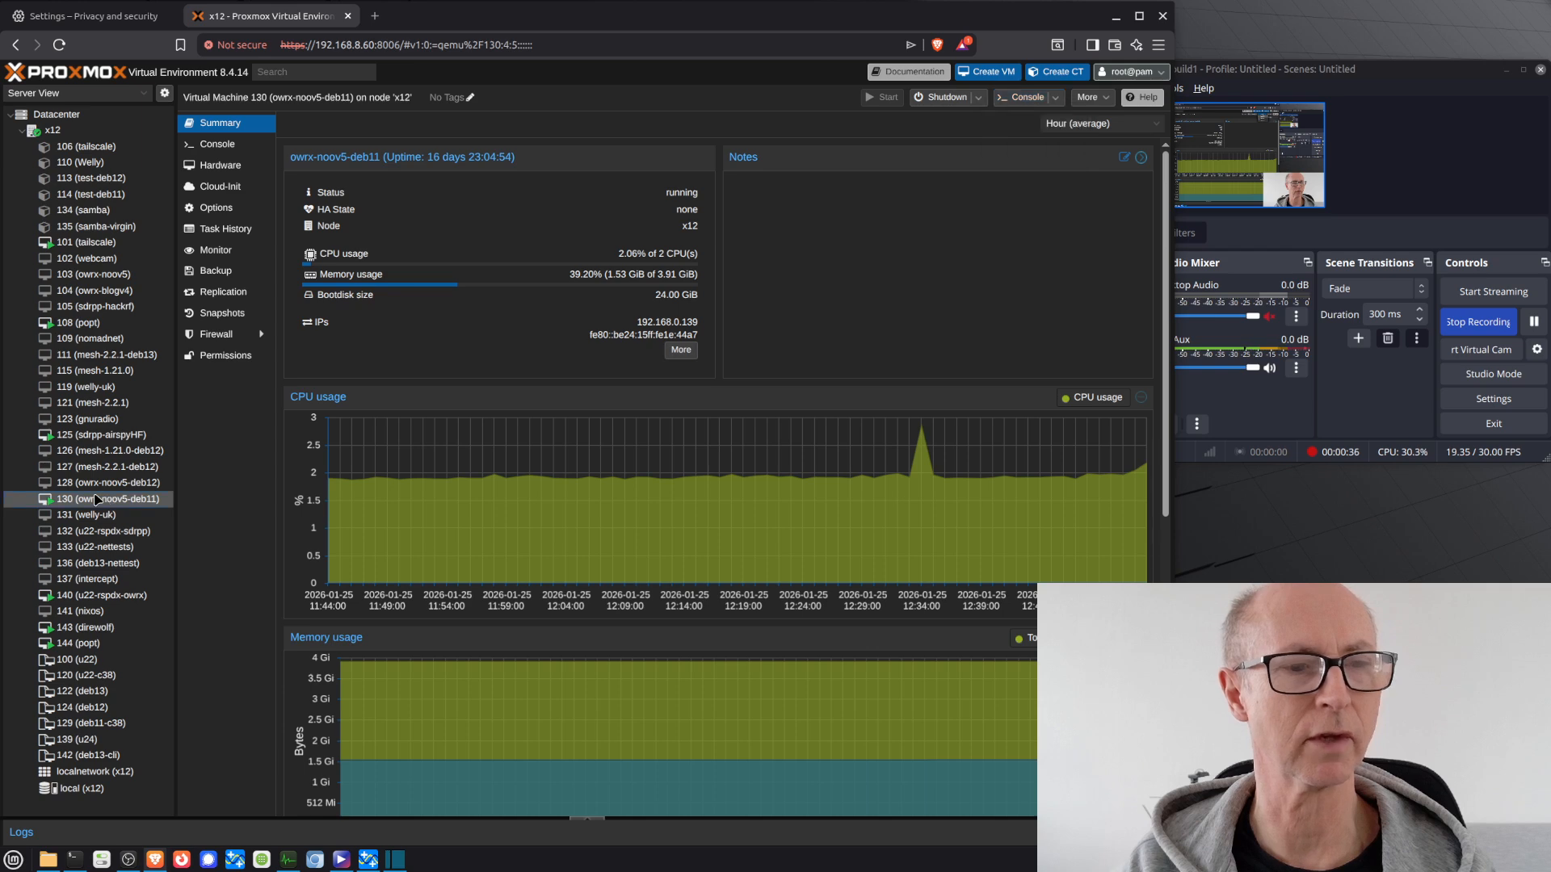
pyautogui.click(232, 146)
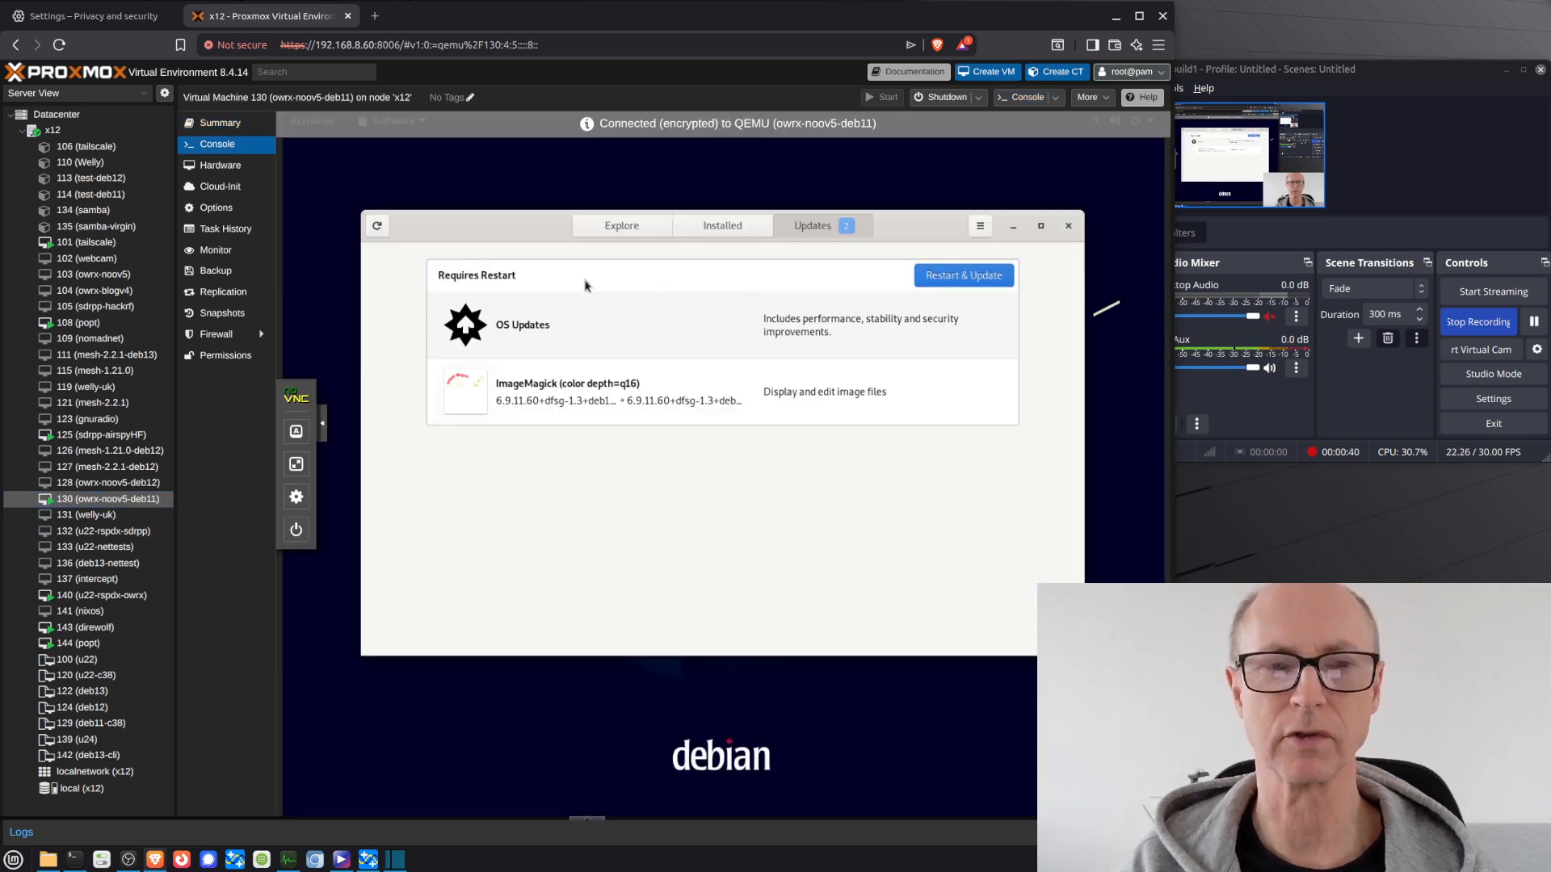
# - Examine the graphic card options in the VM's display hardware settings and close them without changing anything
pyautogui.click(227, 165)
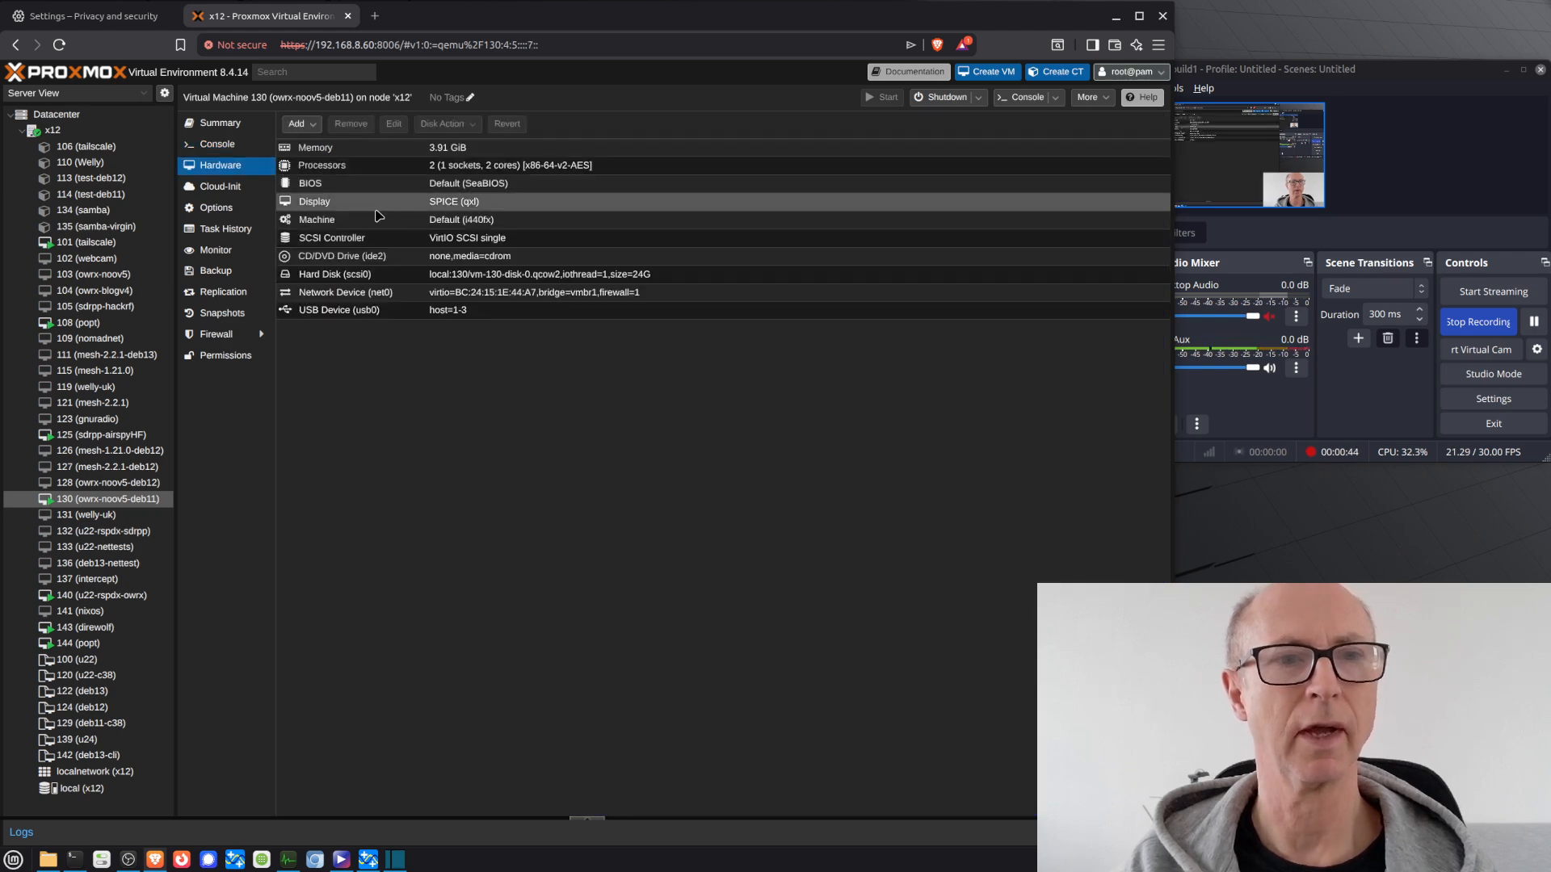
pyautogui.doubleClick(455, 206)
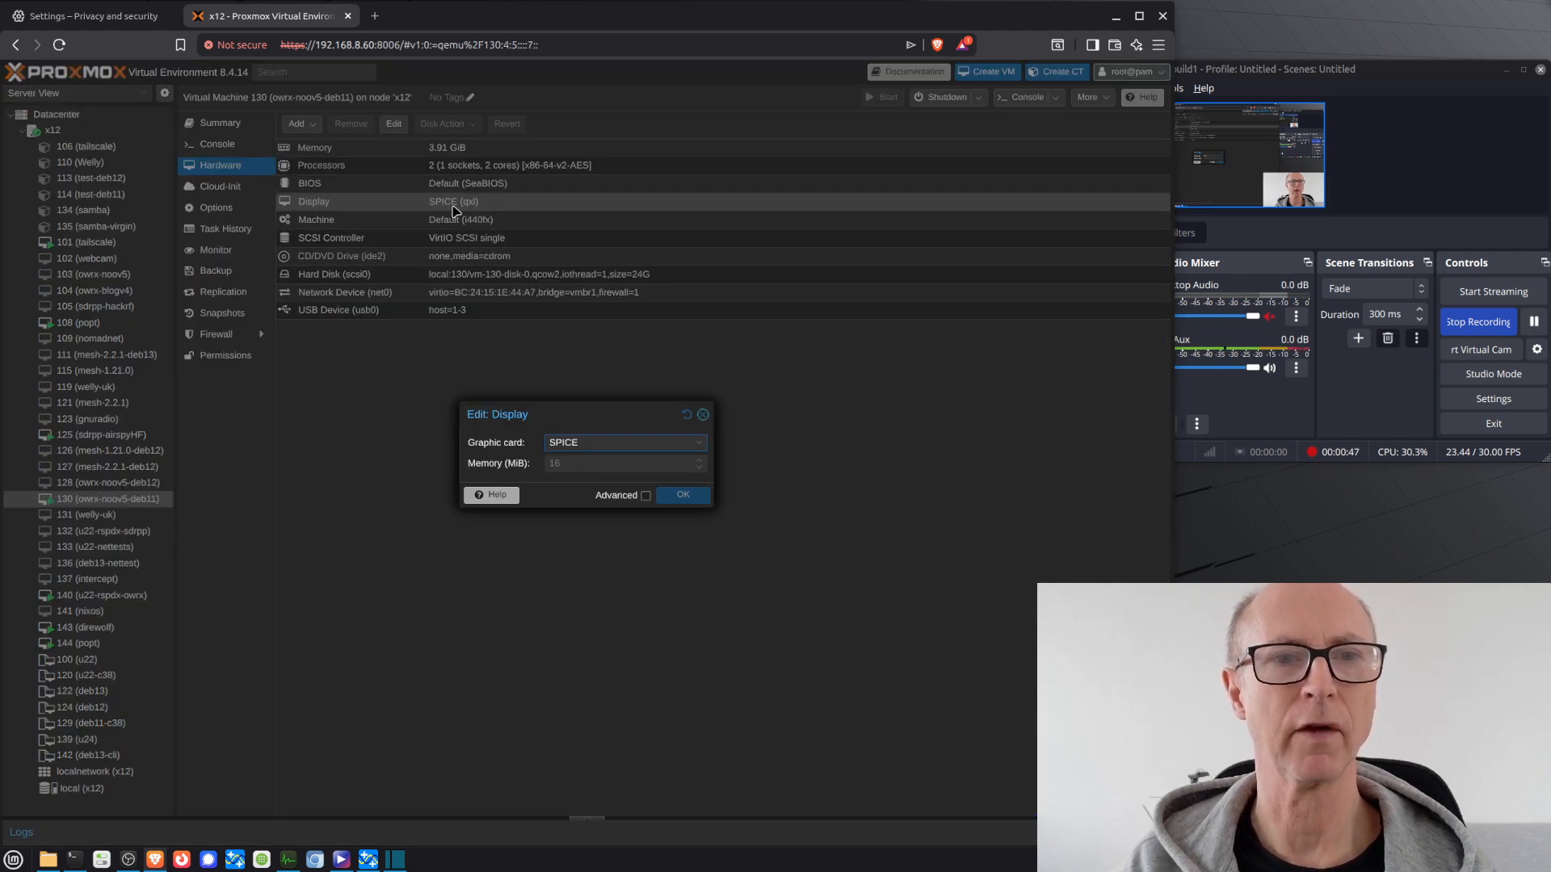
pyautogui.click(700, 444)
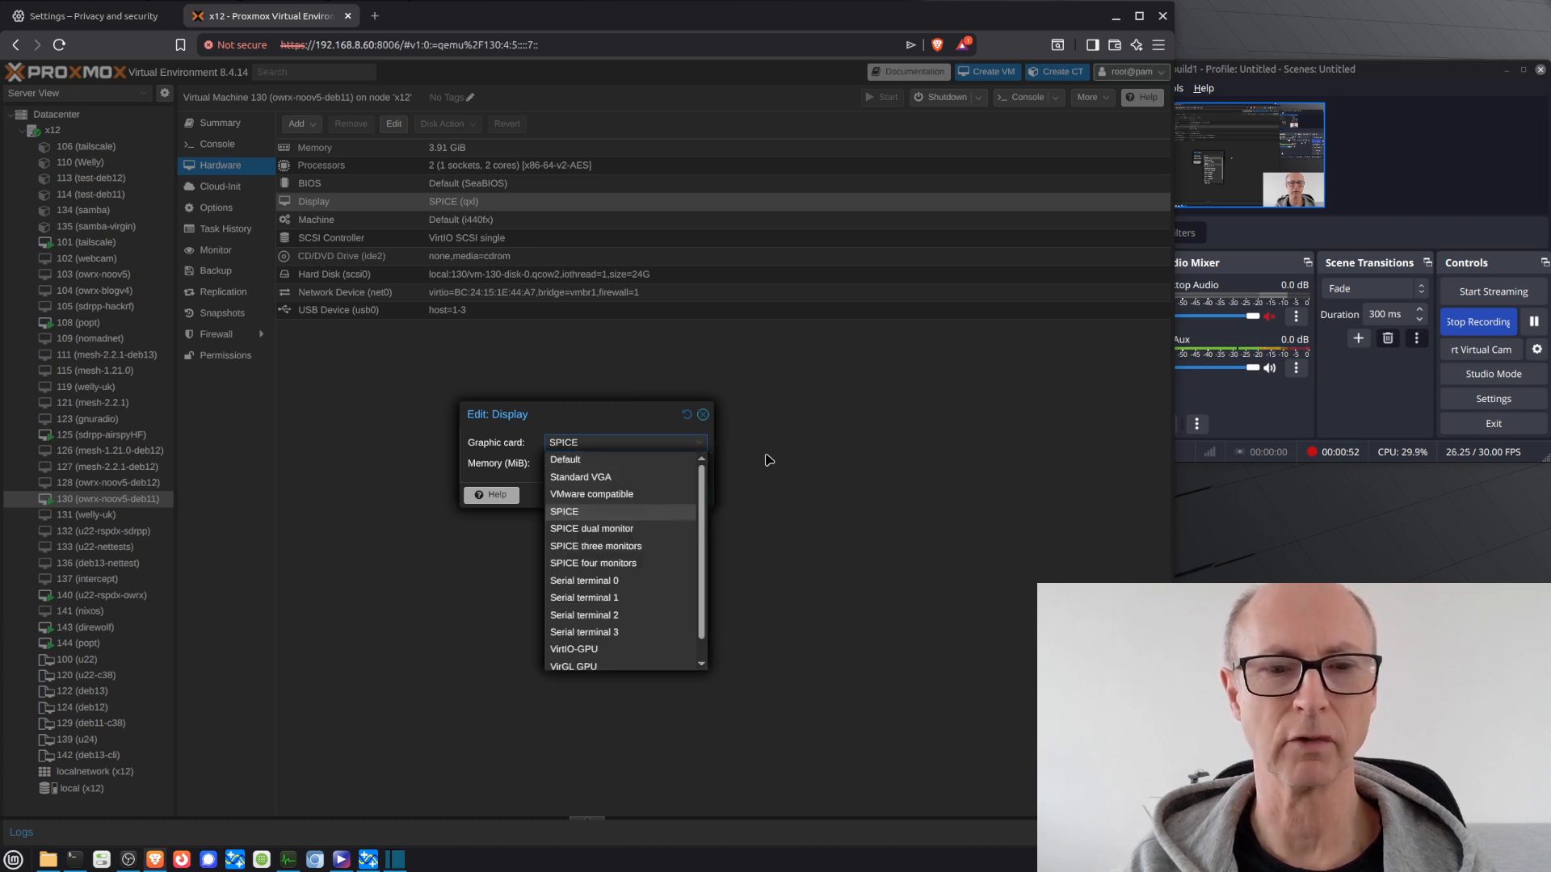
pyautogui.click(702, 414)
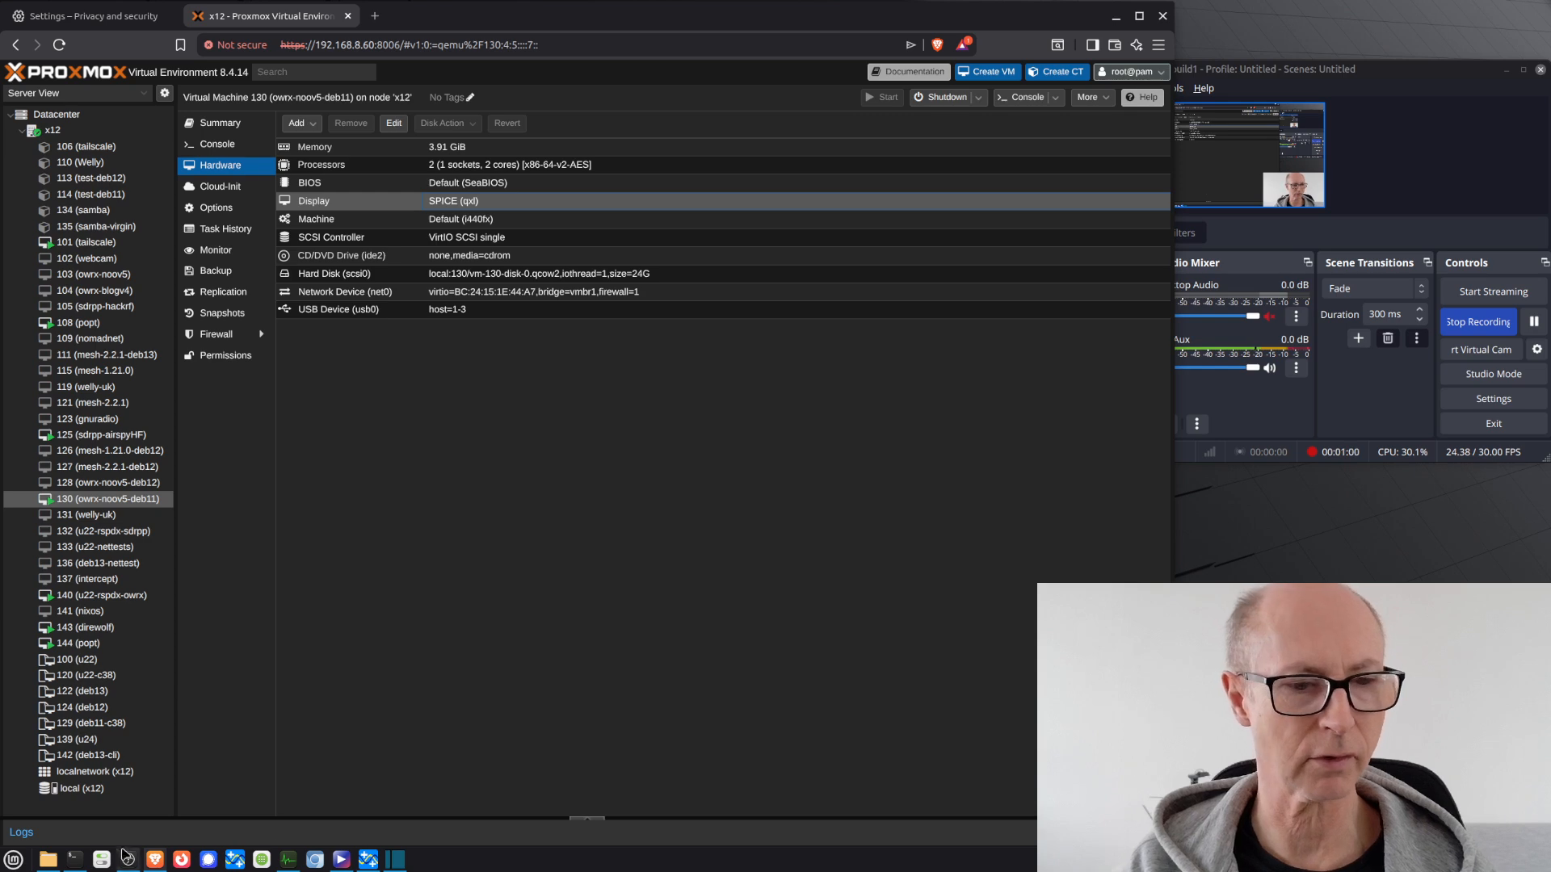
# - Switch to the local terminal, install virt-viewer with "sudo apt install virt-viewer", accept the installation and minimise the terminal
pyautogui.click(74, 860)
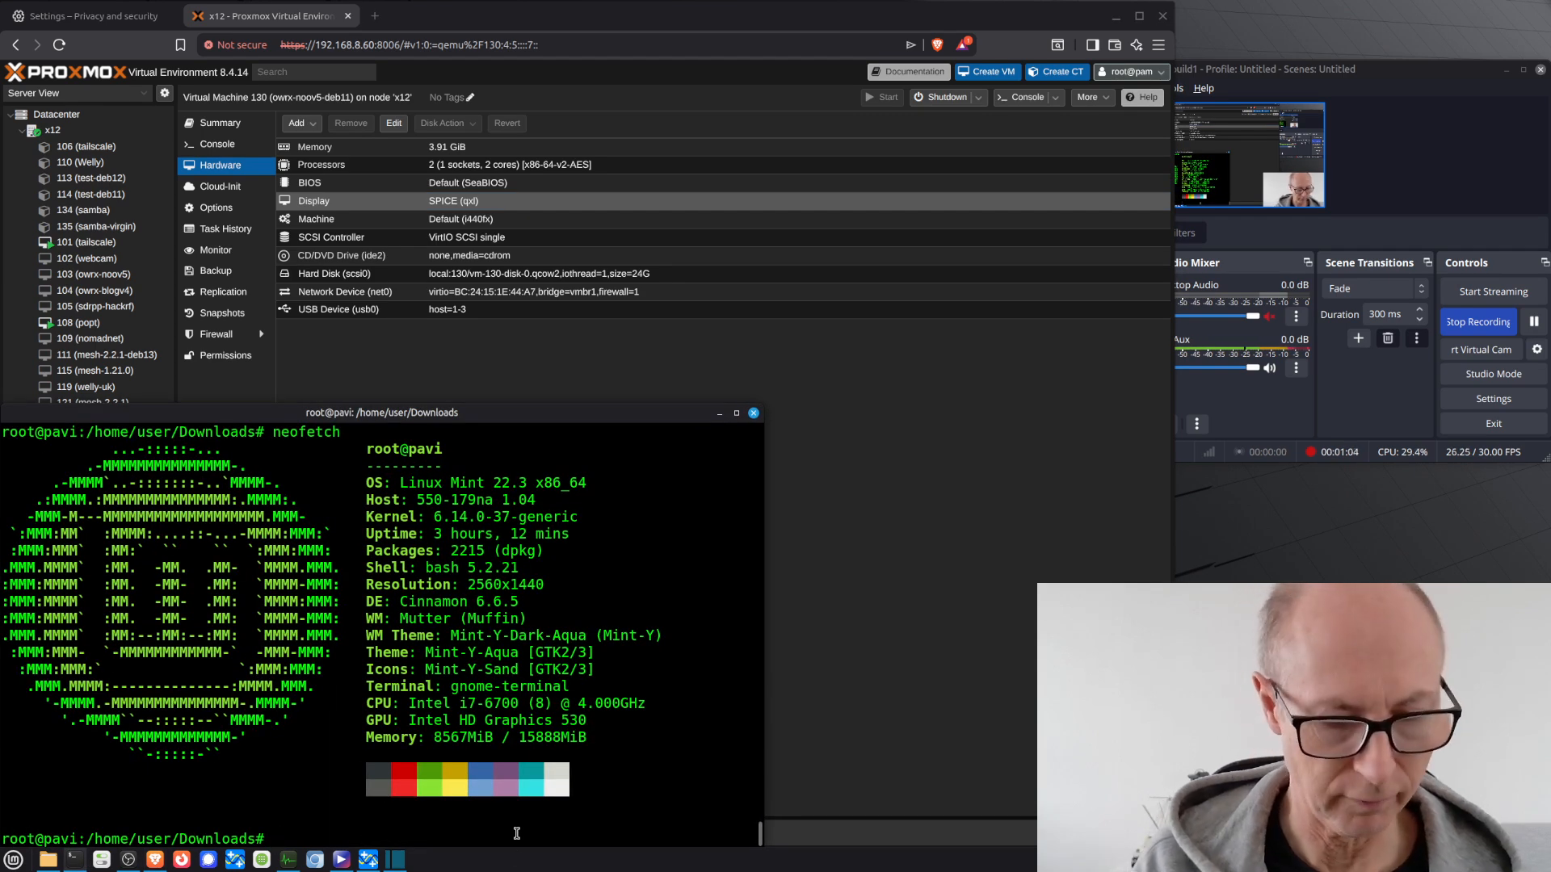
pyautogui.hotkey('ctrl', 'l')
pyautogui.write('sudo ap')
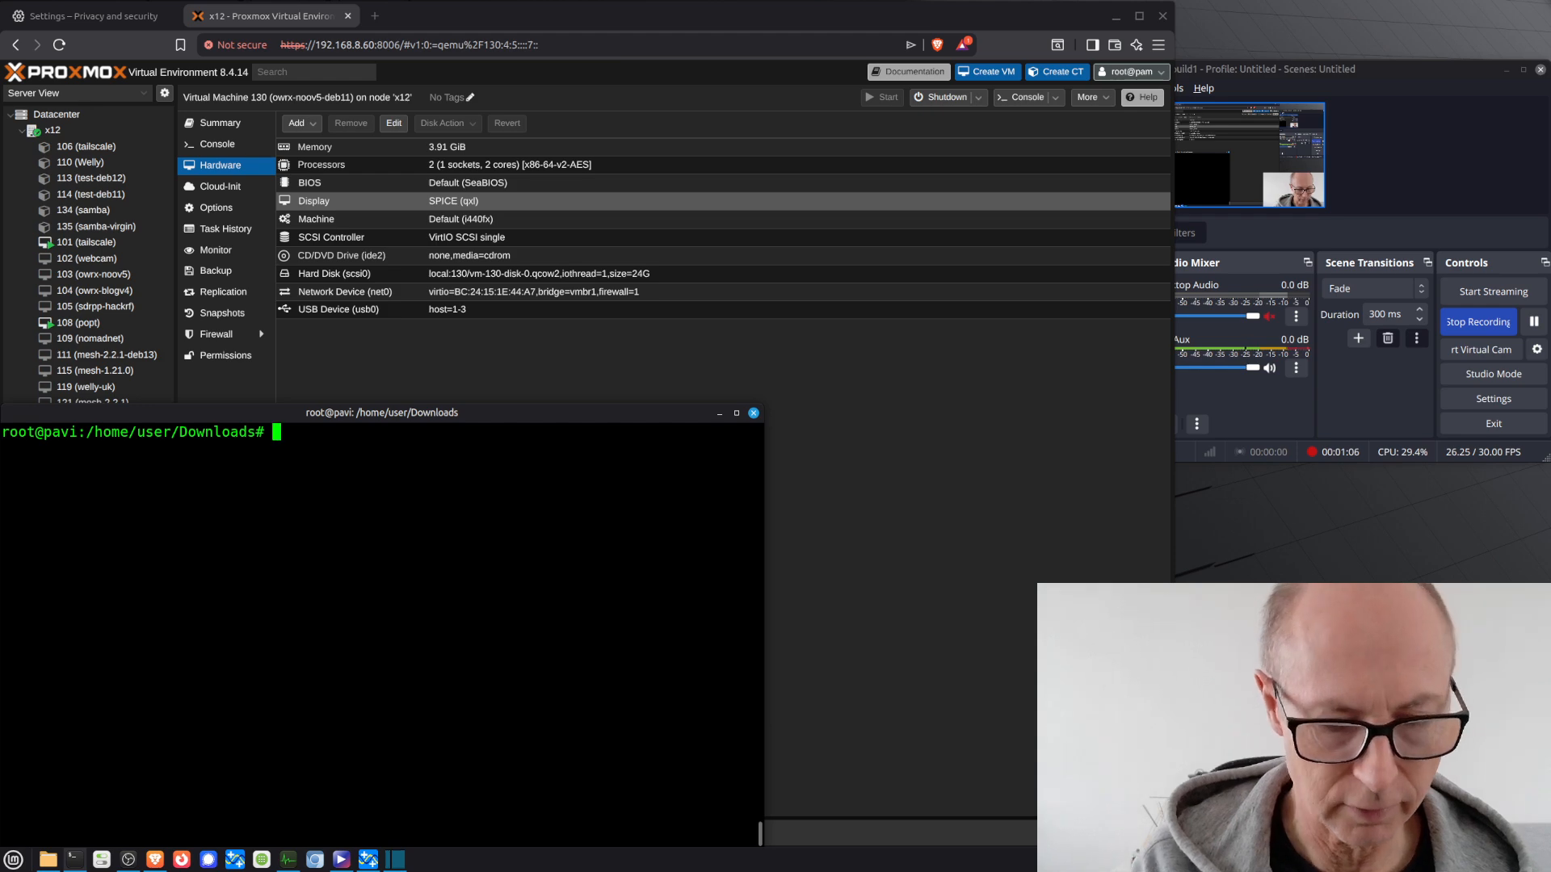
pyautogui.write('t ')
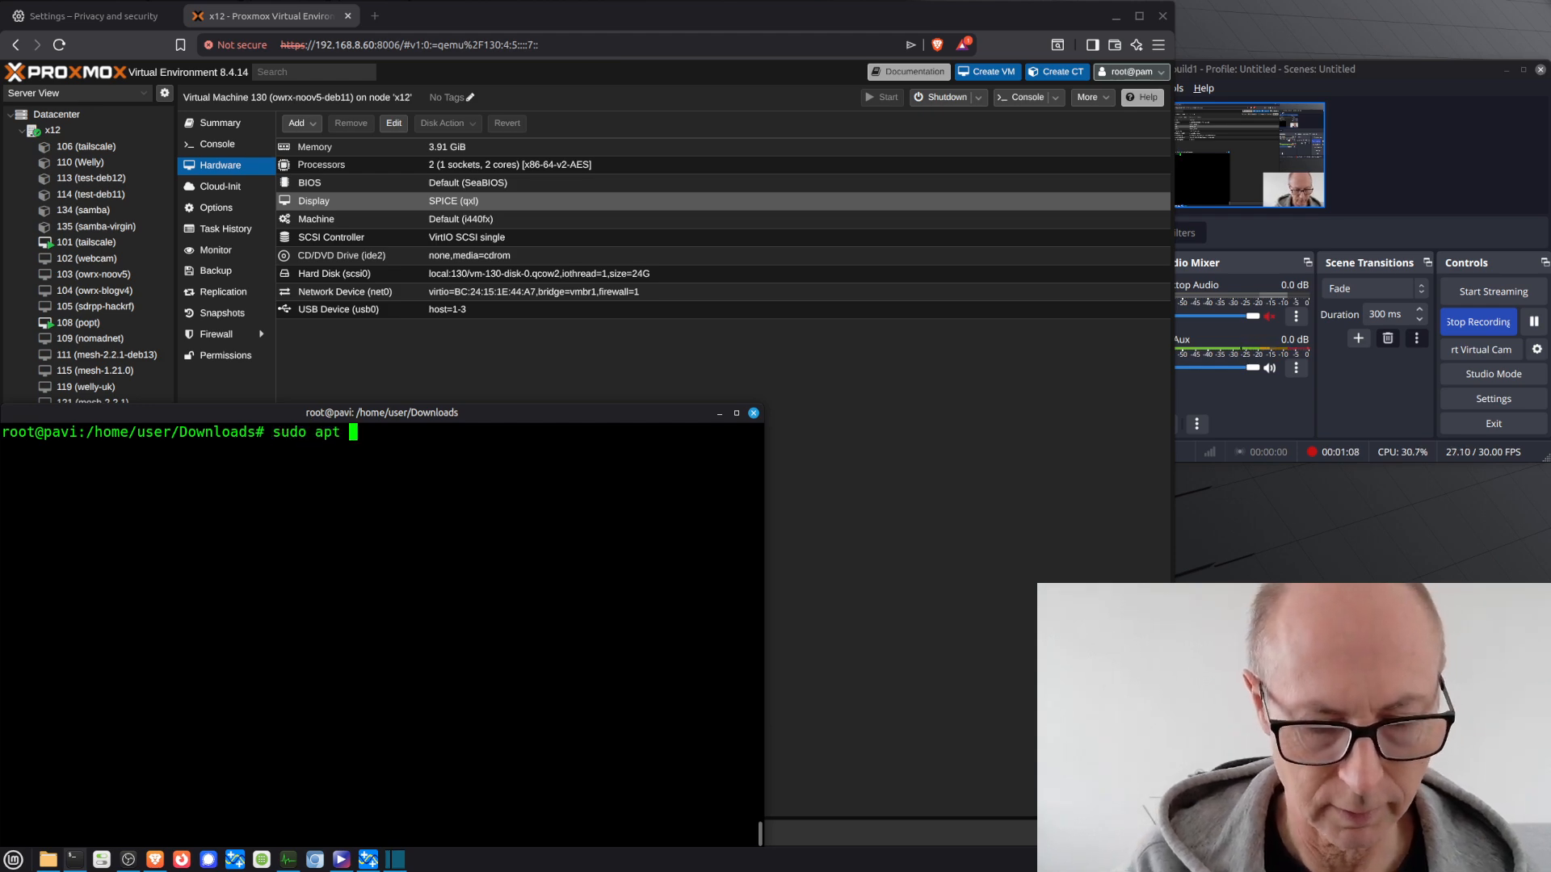
pyautogui.write('install v')
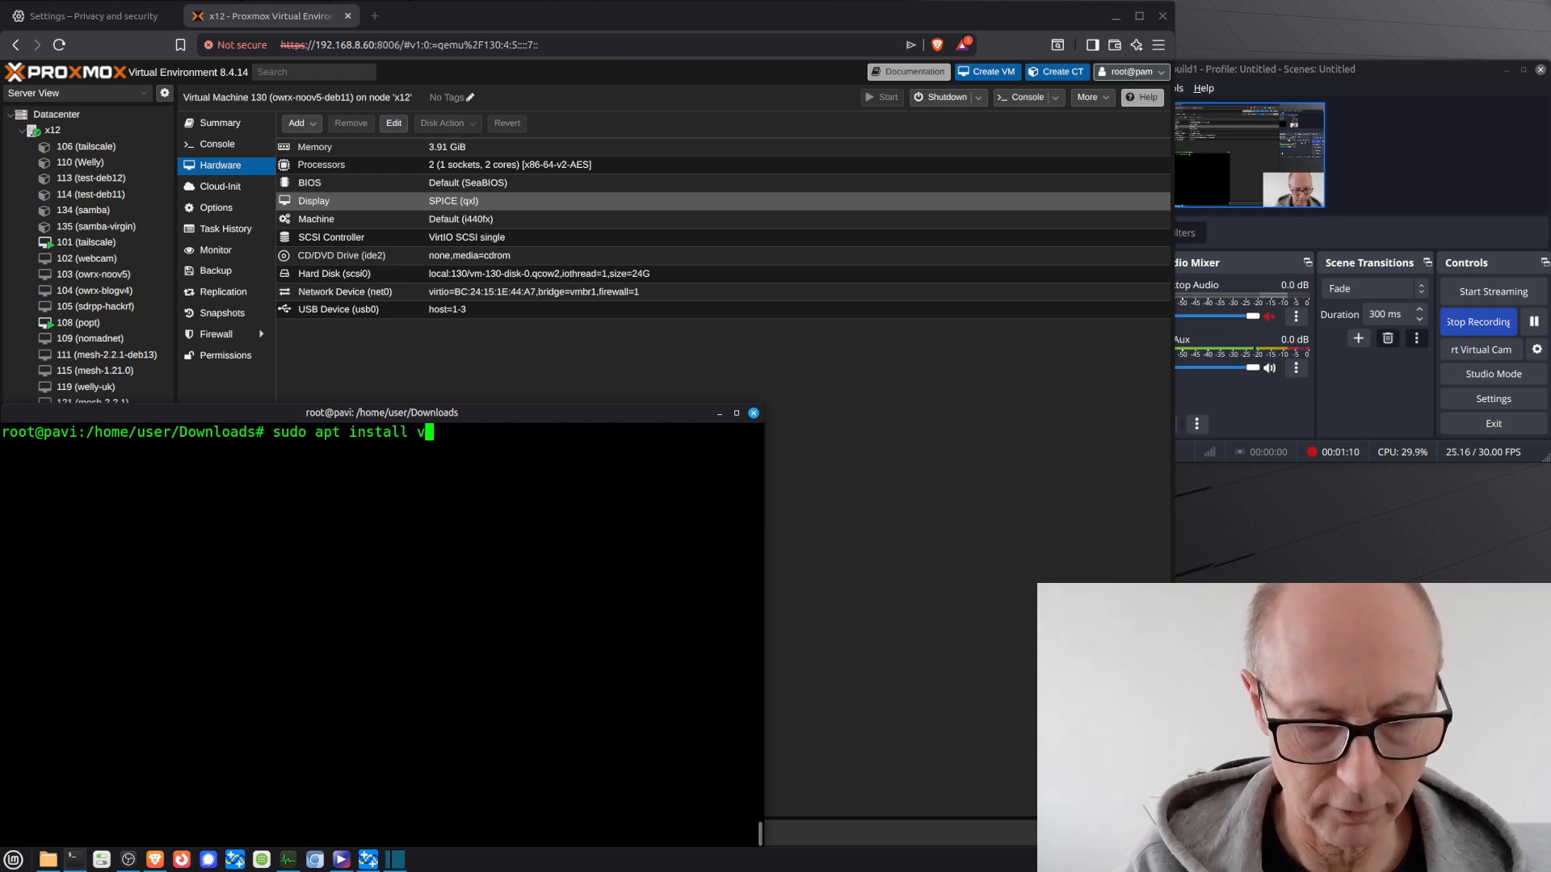
pyautogui.write('irt-viewer')
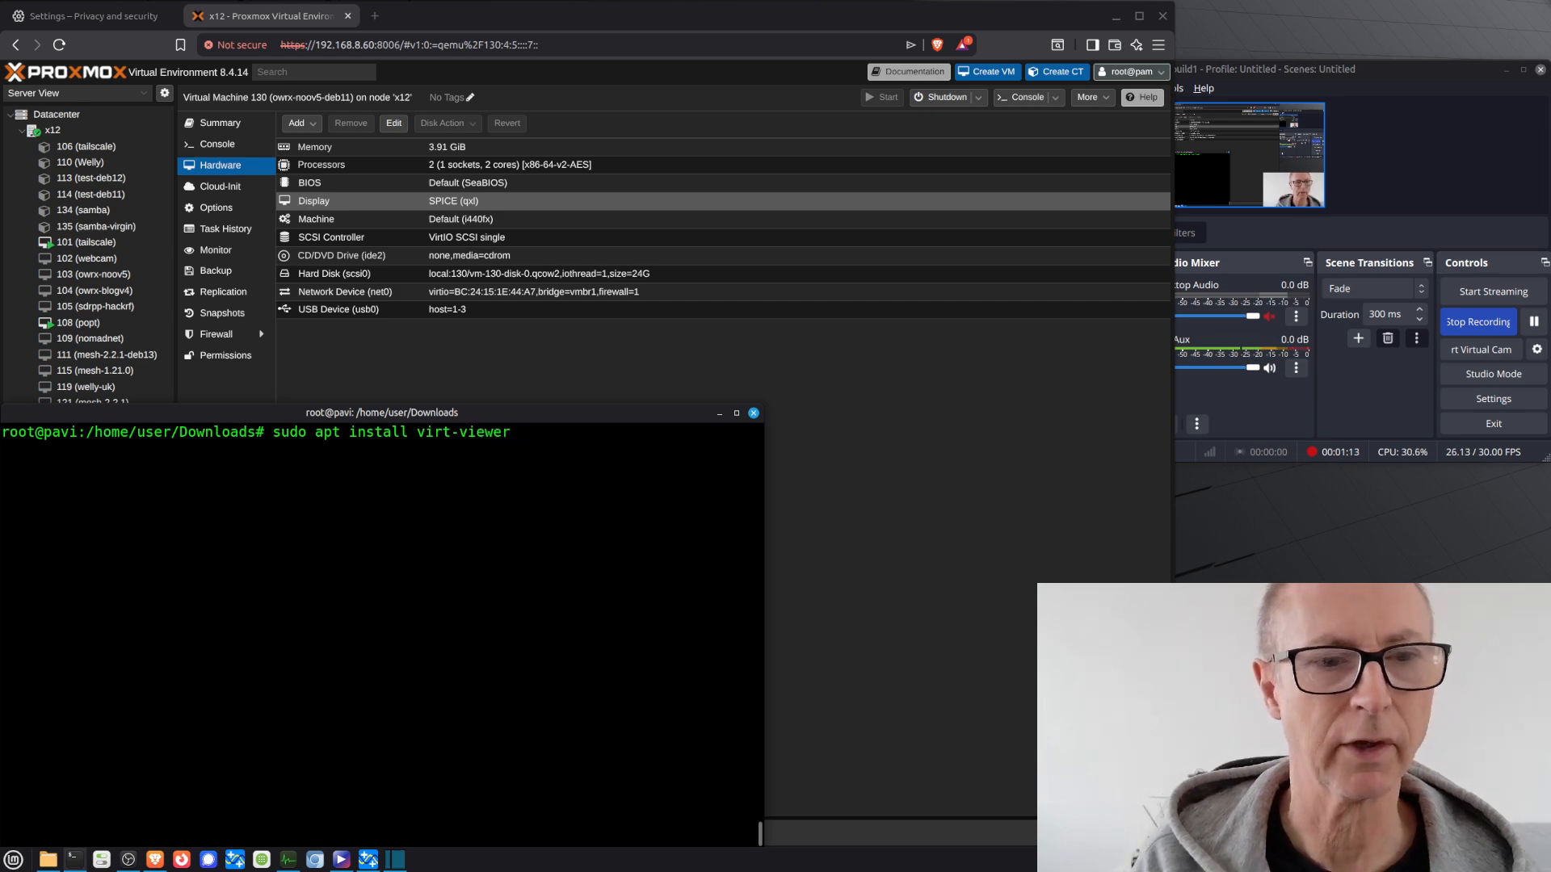
pyautogui.press('Return')
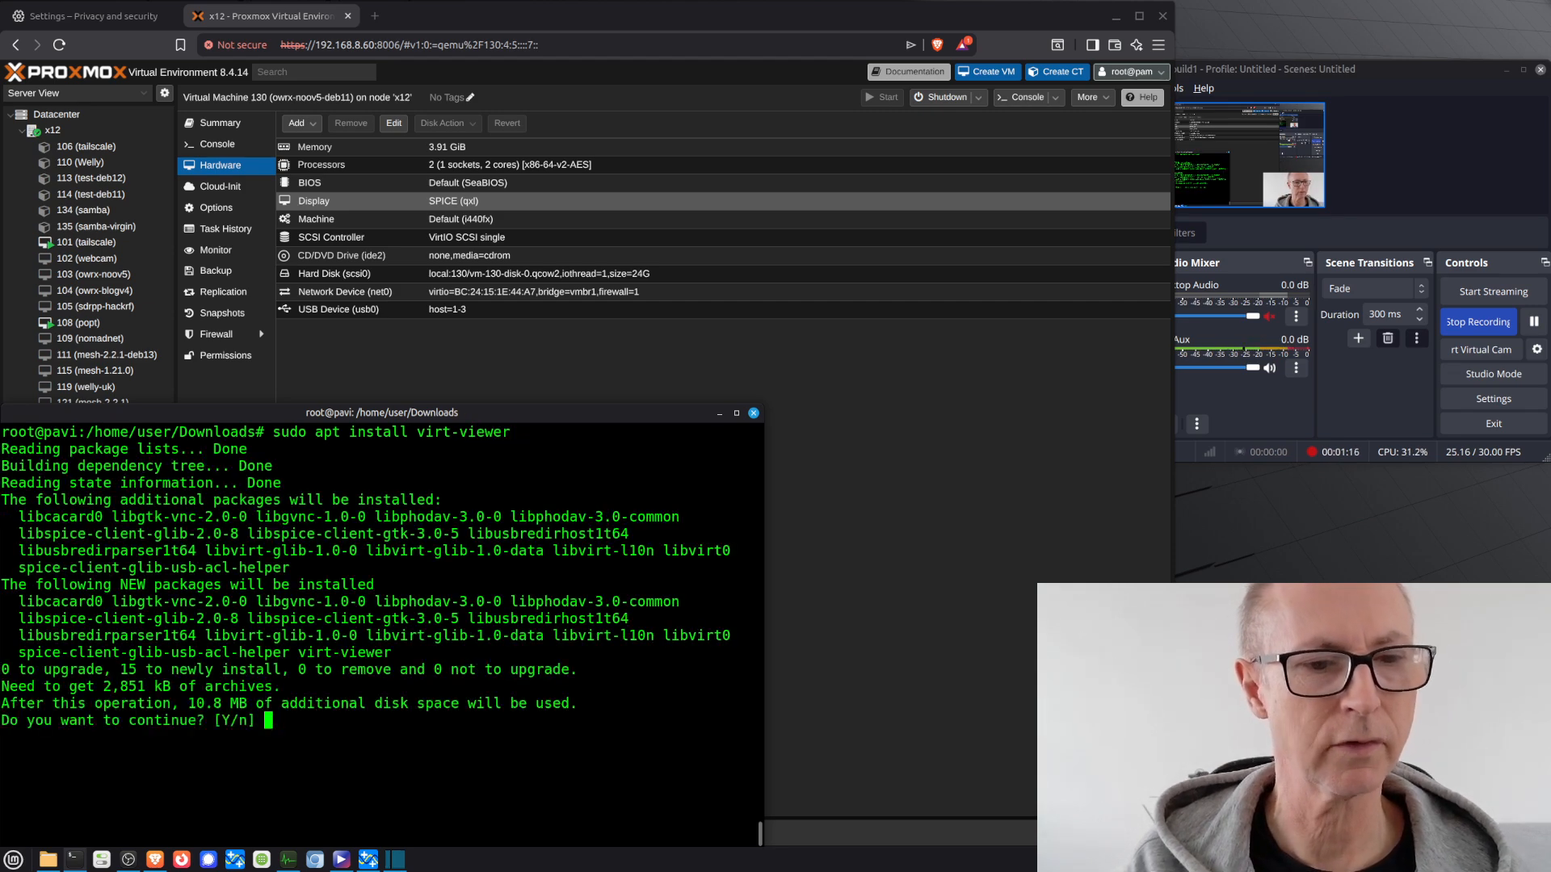
pyautogui.write('y')
pyautogui.press('Return')
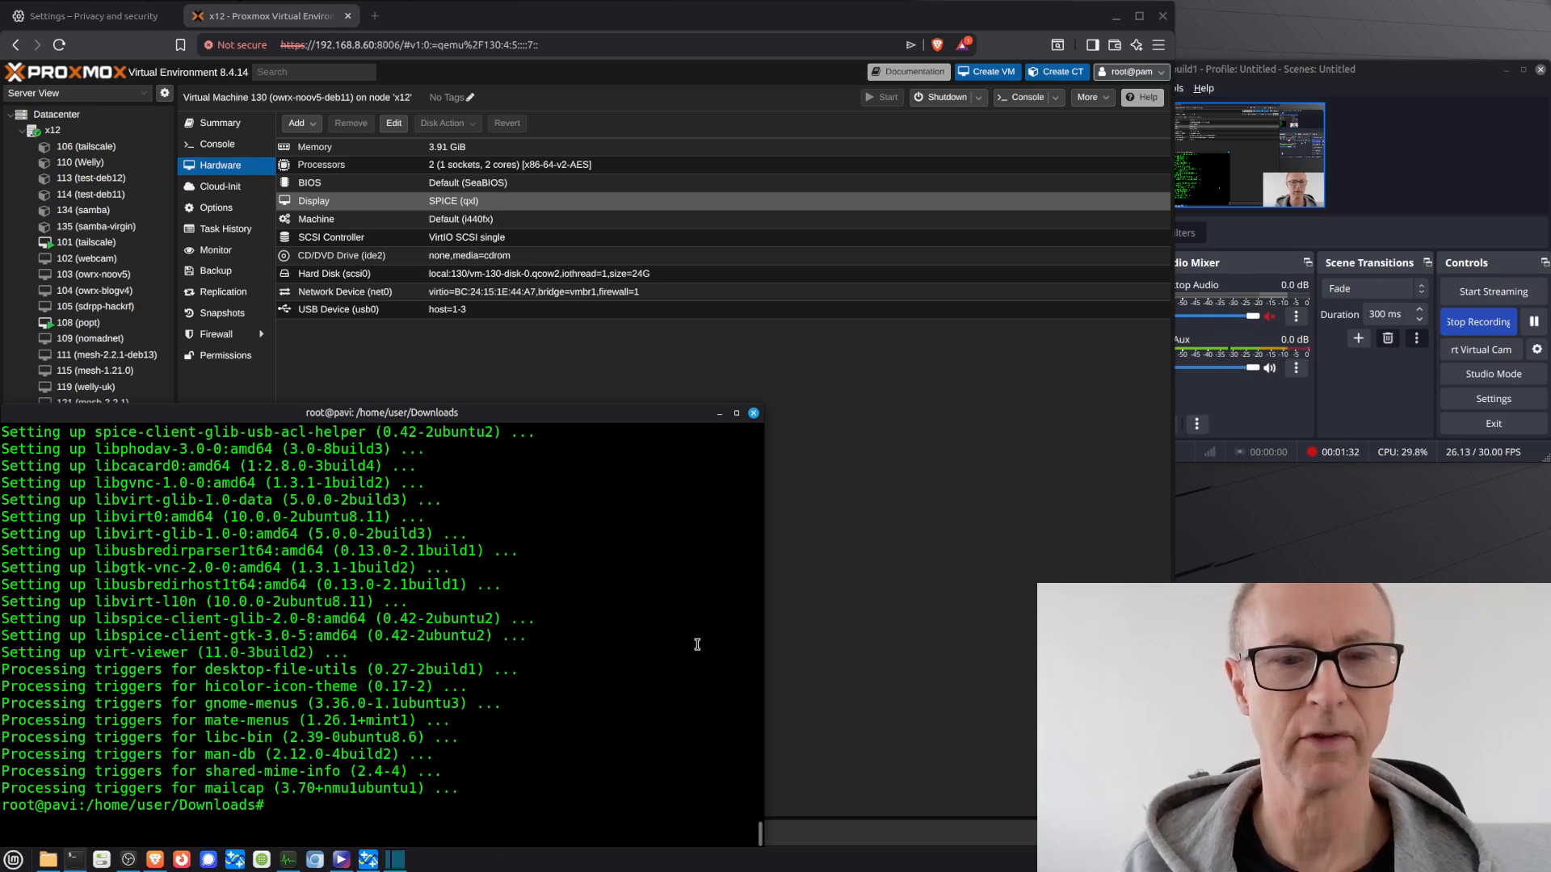
pyautogui.click(719, 414)
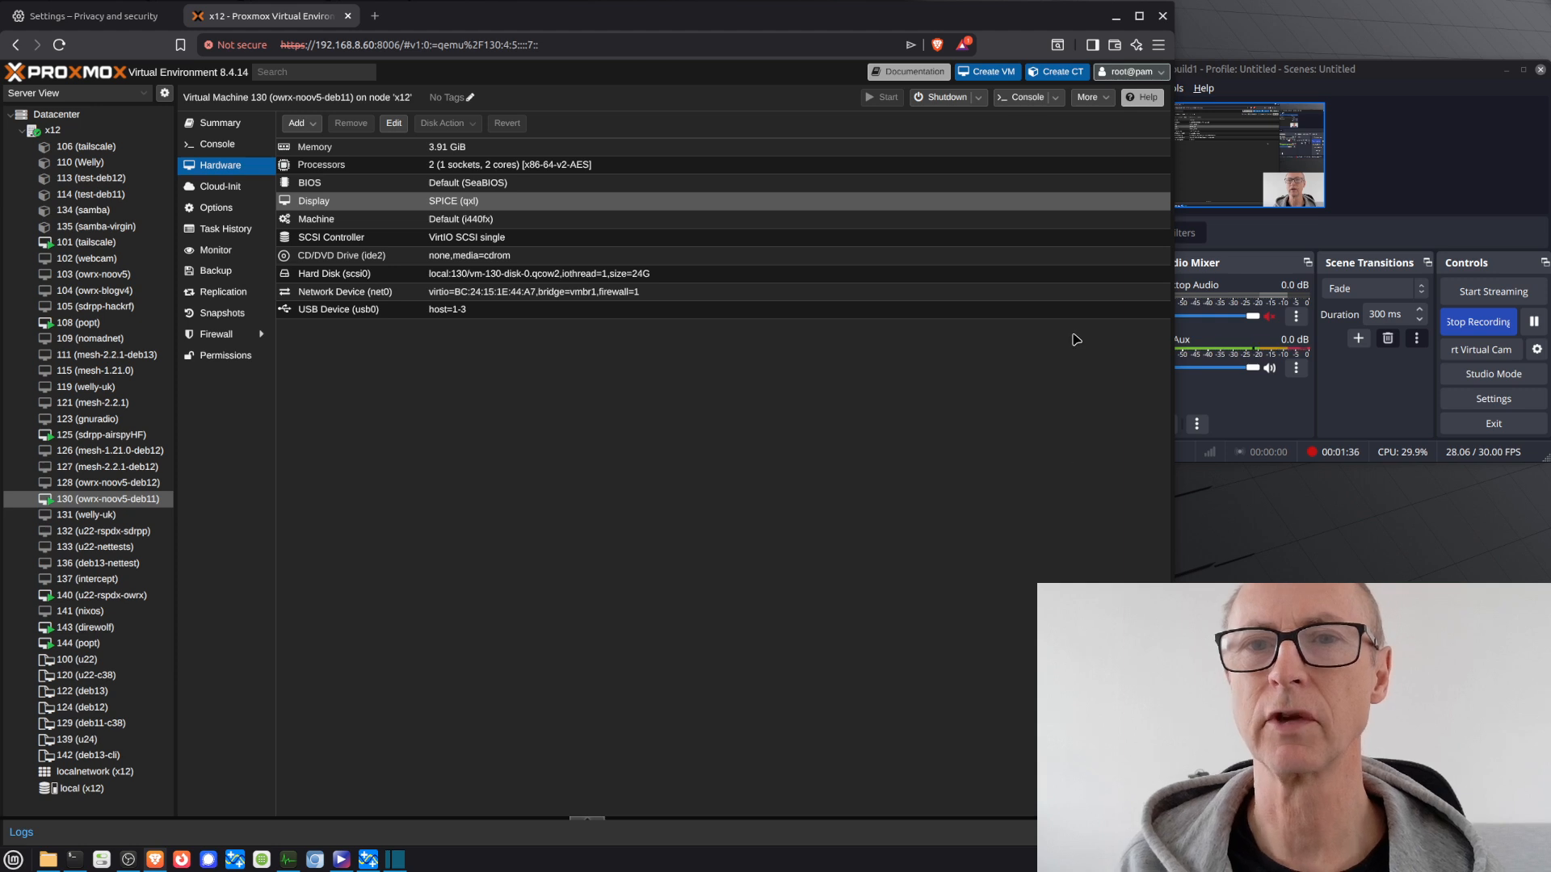
# - Request a SPICE console for VM 130 and save the connection file pve-spice.vv in Downloads
pyautogui.click(1056, 98)
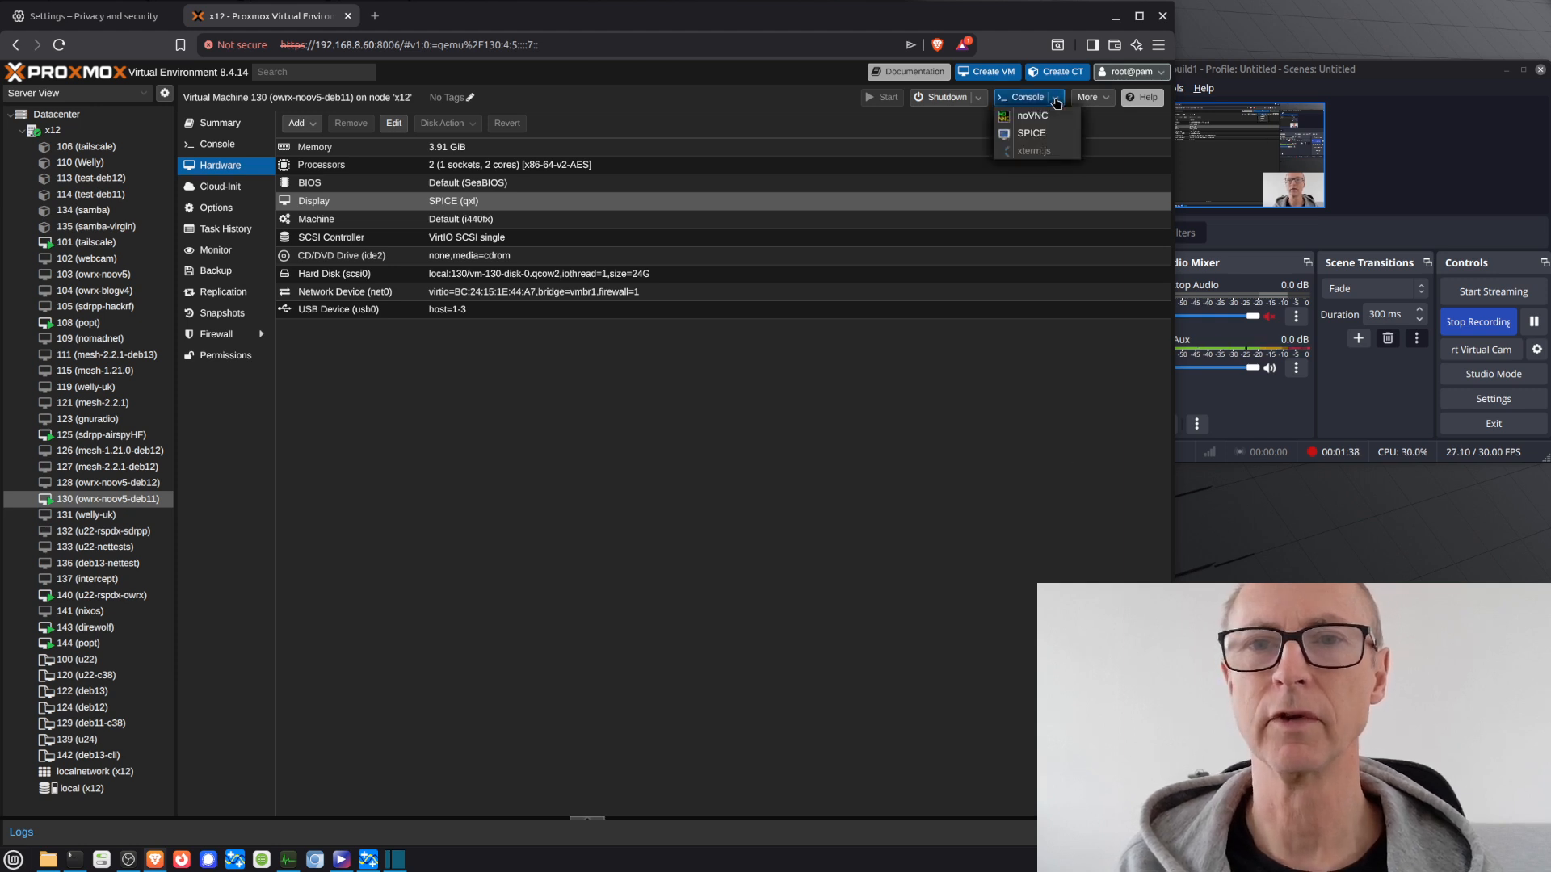
pyautogui.click(1038, 135)
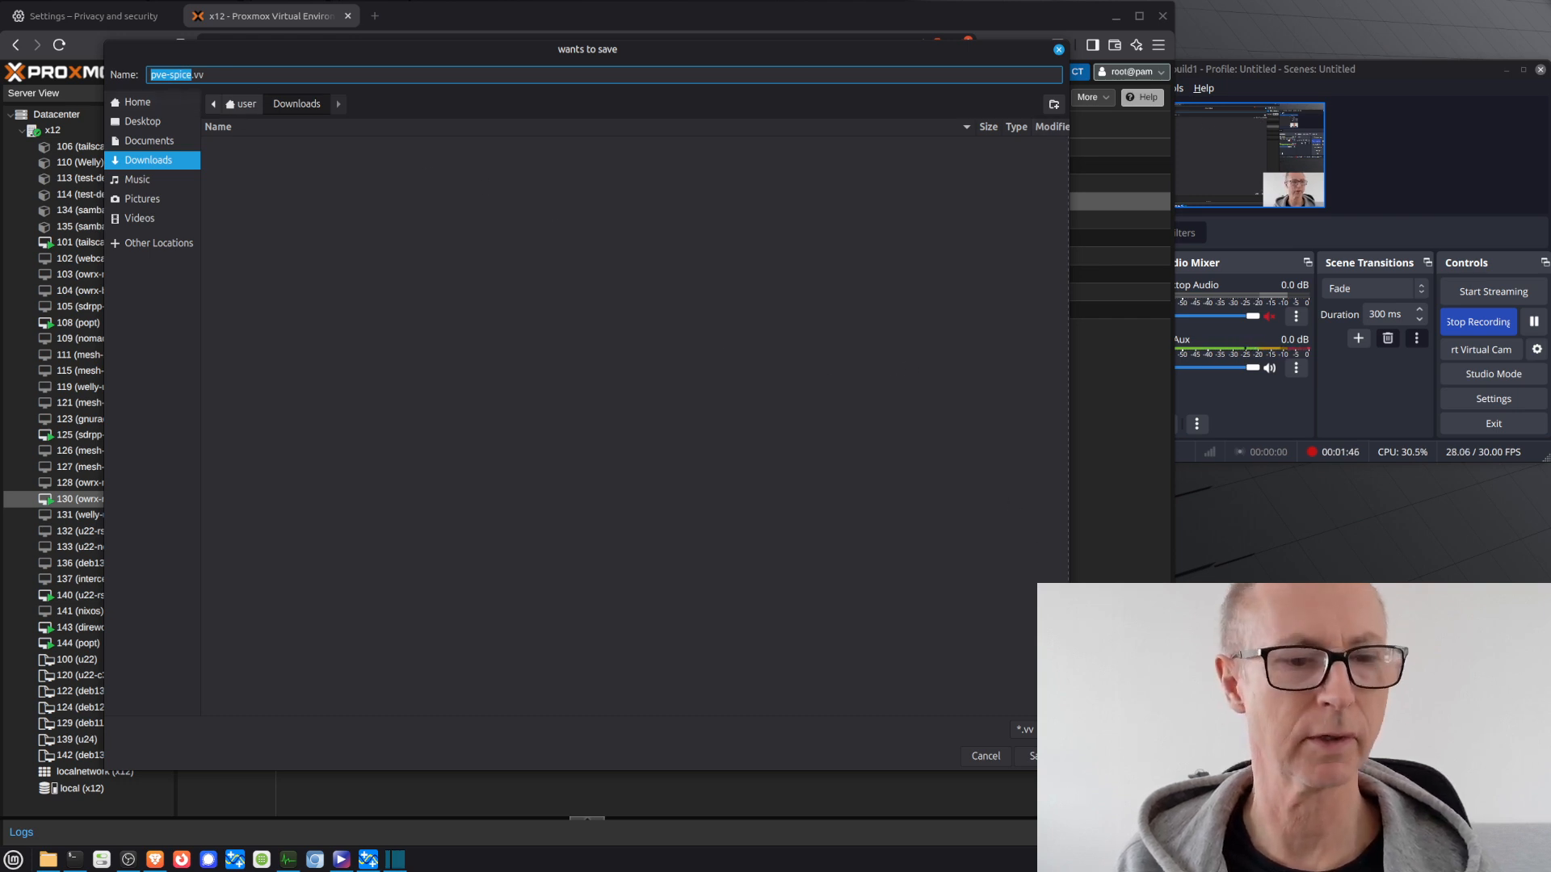
pyautogui.click(1031, 756)
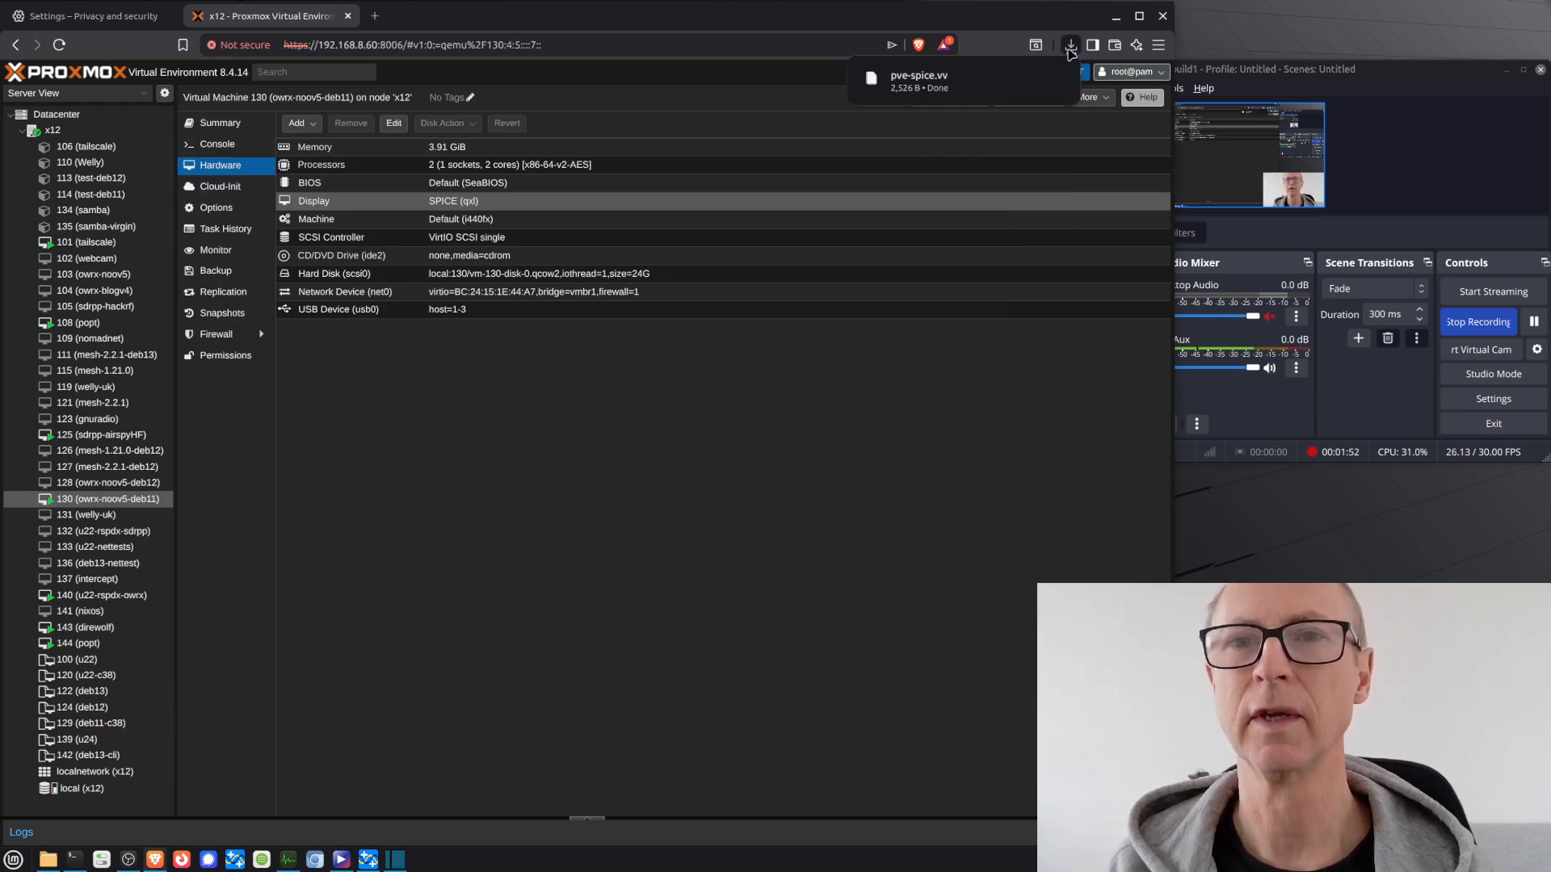
# - Set the browser to always open files of the downloaded pve-spice.vv type
pyautogui.moveTo(926, 80)
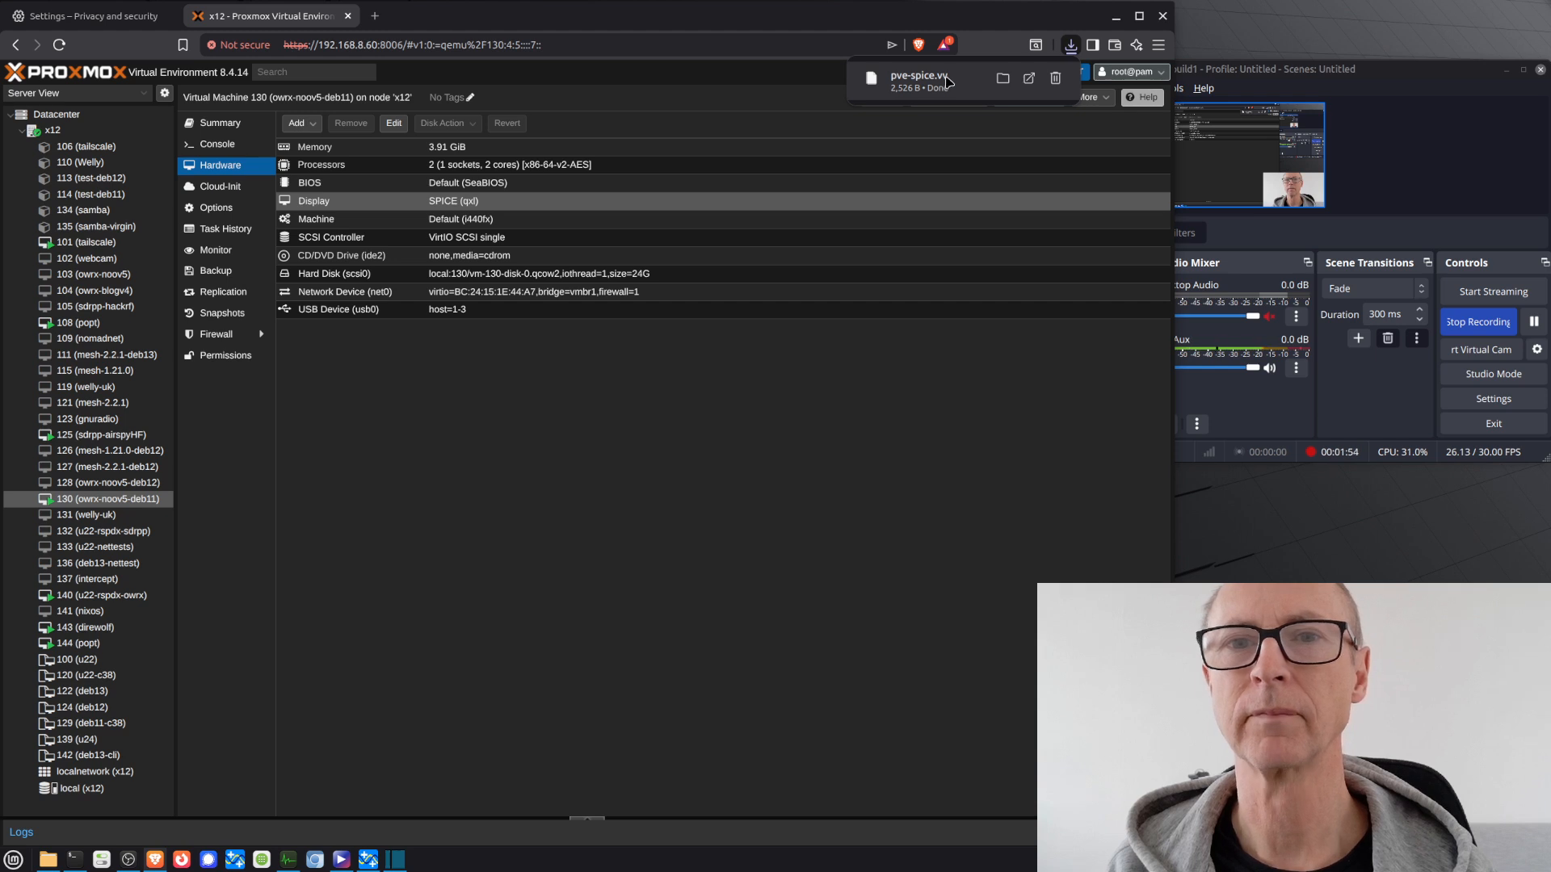
pyautogui.rightClick(949, 81)
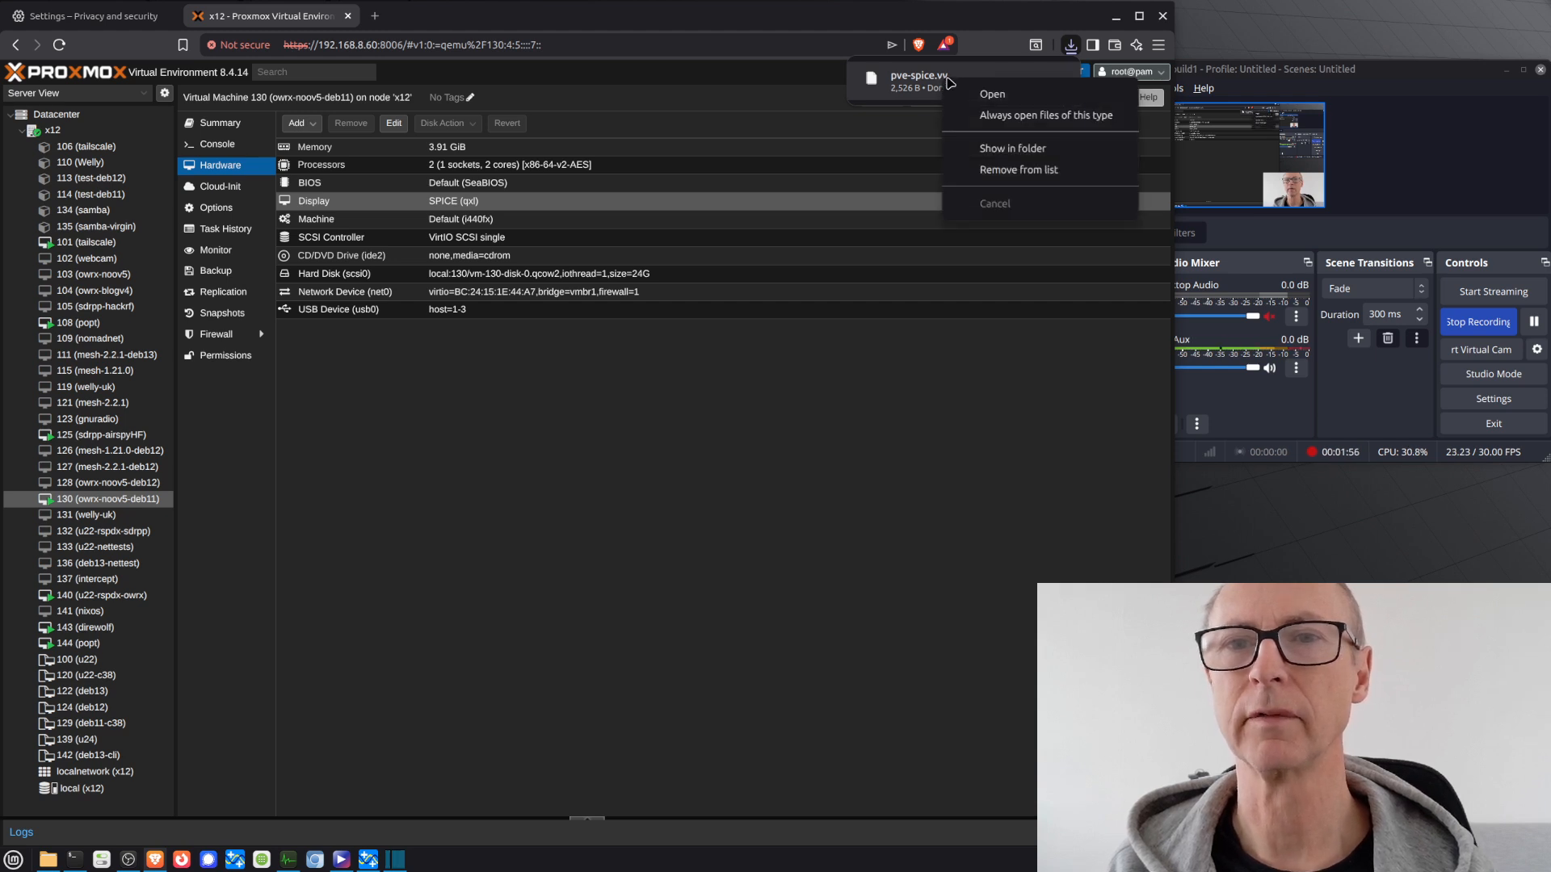
pyautogui.click(1046, 117)
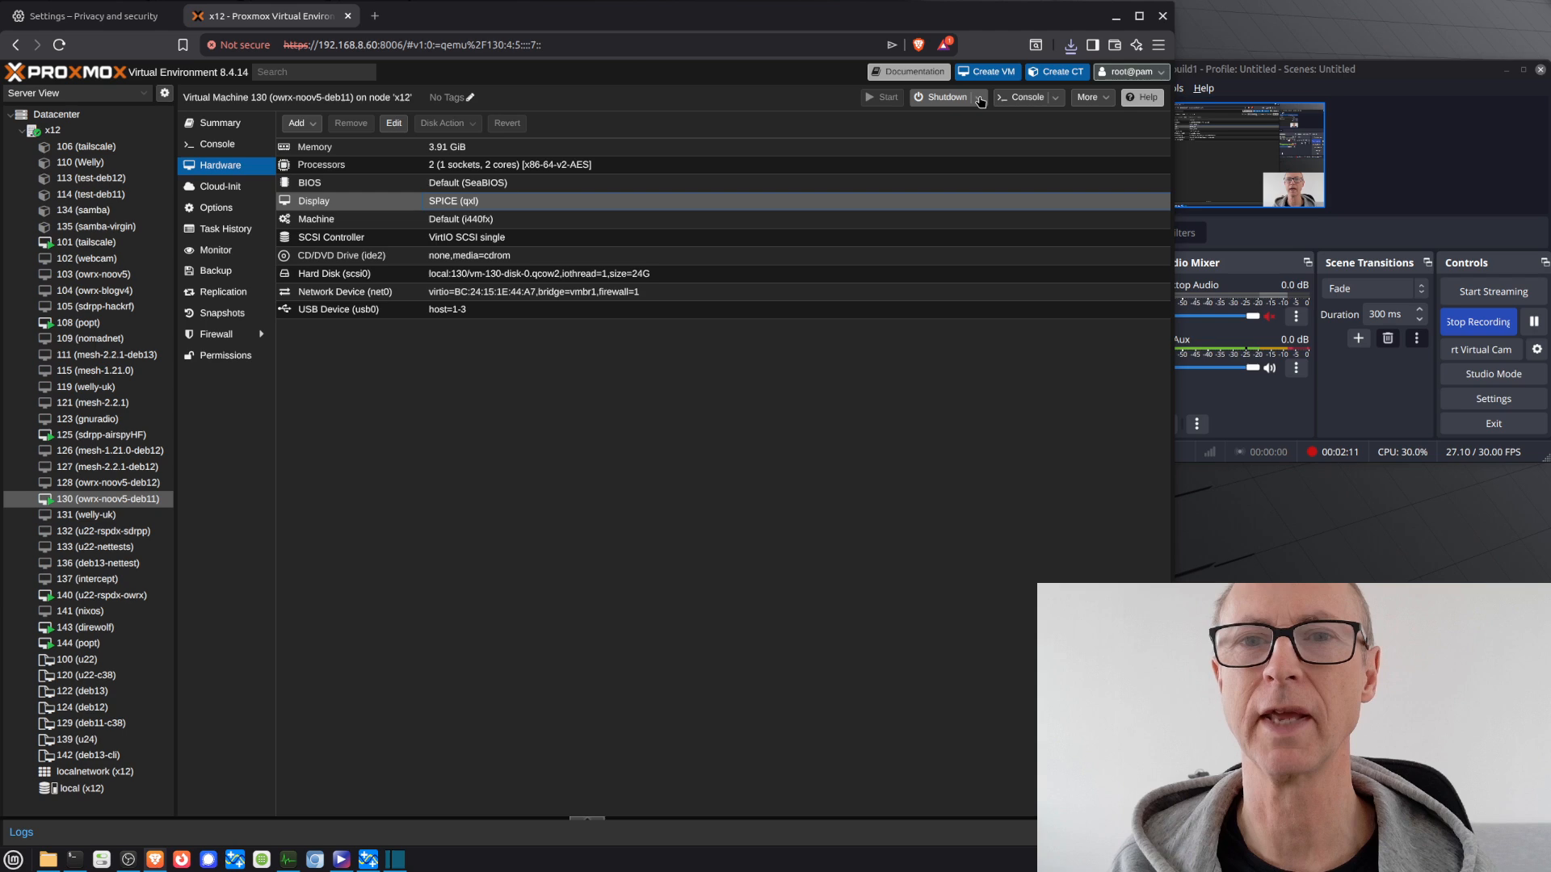
# - Launch the SPICE console for VM 130 again, reposition the viewer window and maximise it
pyautogui.click(1057, 97)
pyautogui.click(1040, 132)
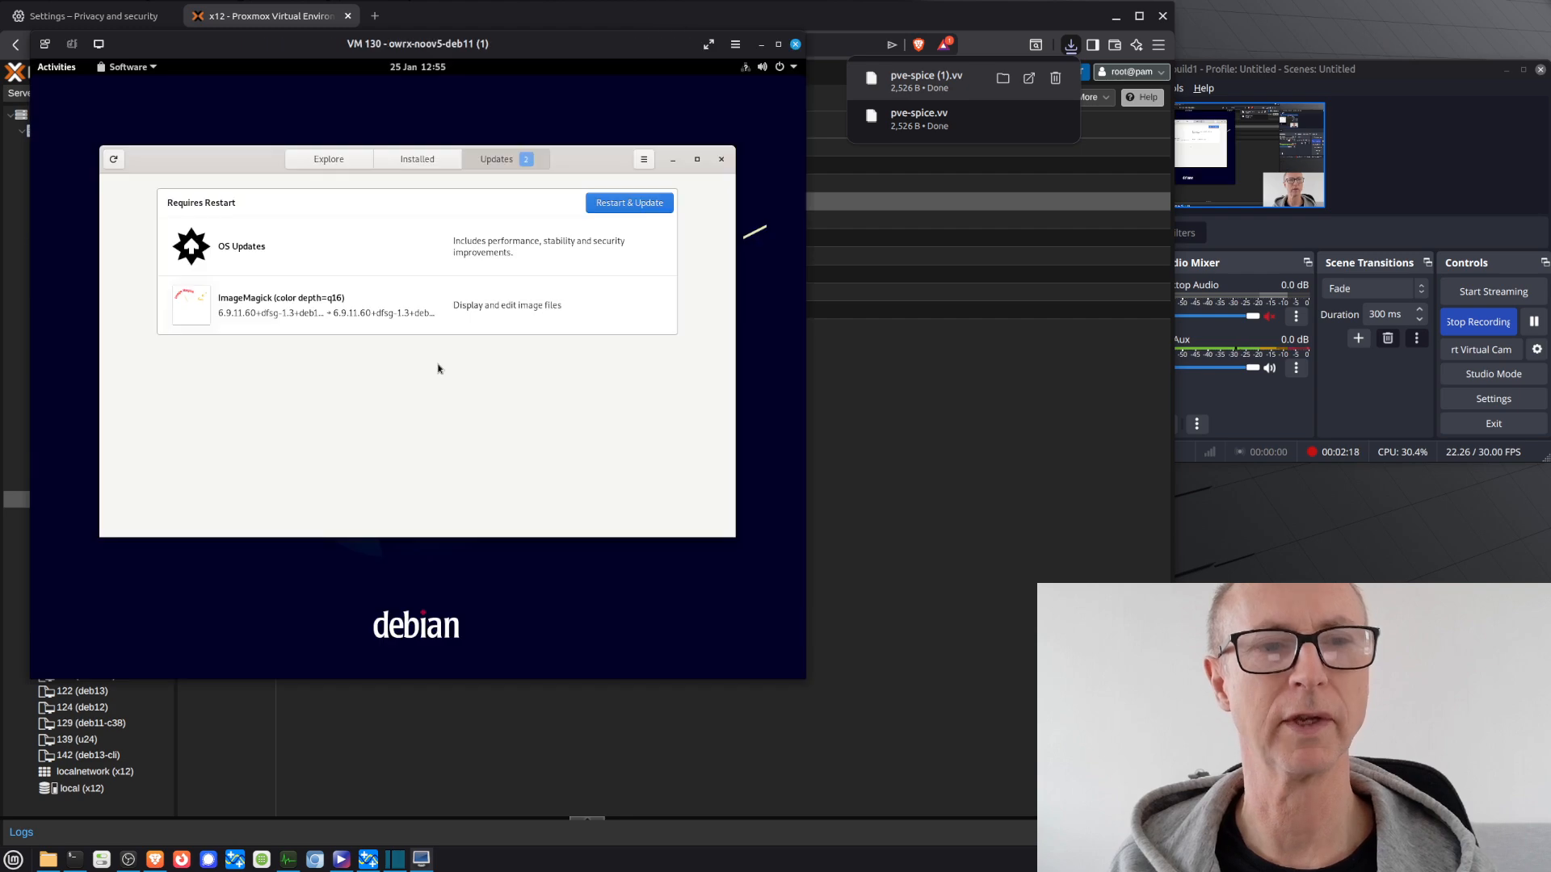
pyautogui.moveTo(538, 32); pyautogui.dragTo(875, 145)
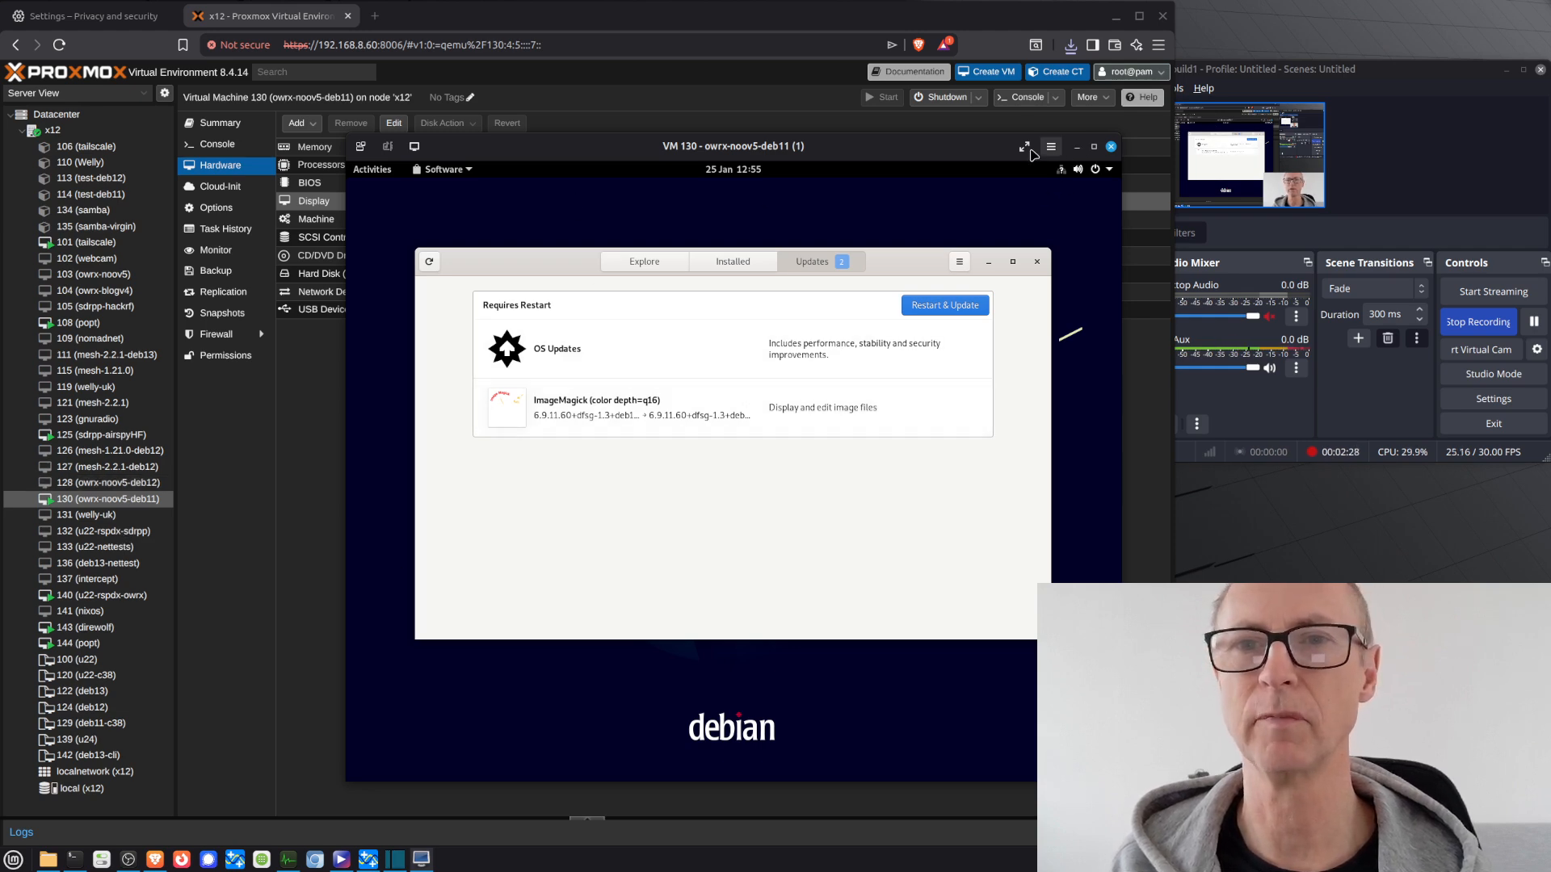
pyautogui.click(1093, 150)
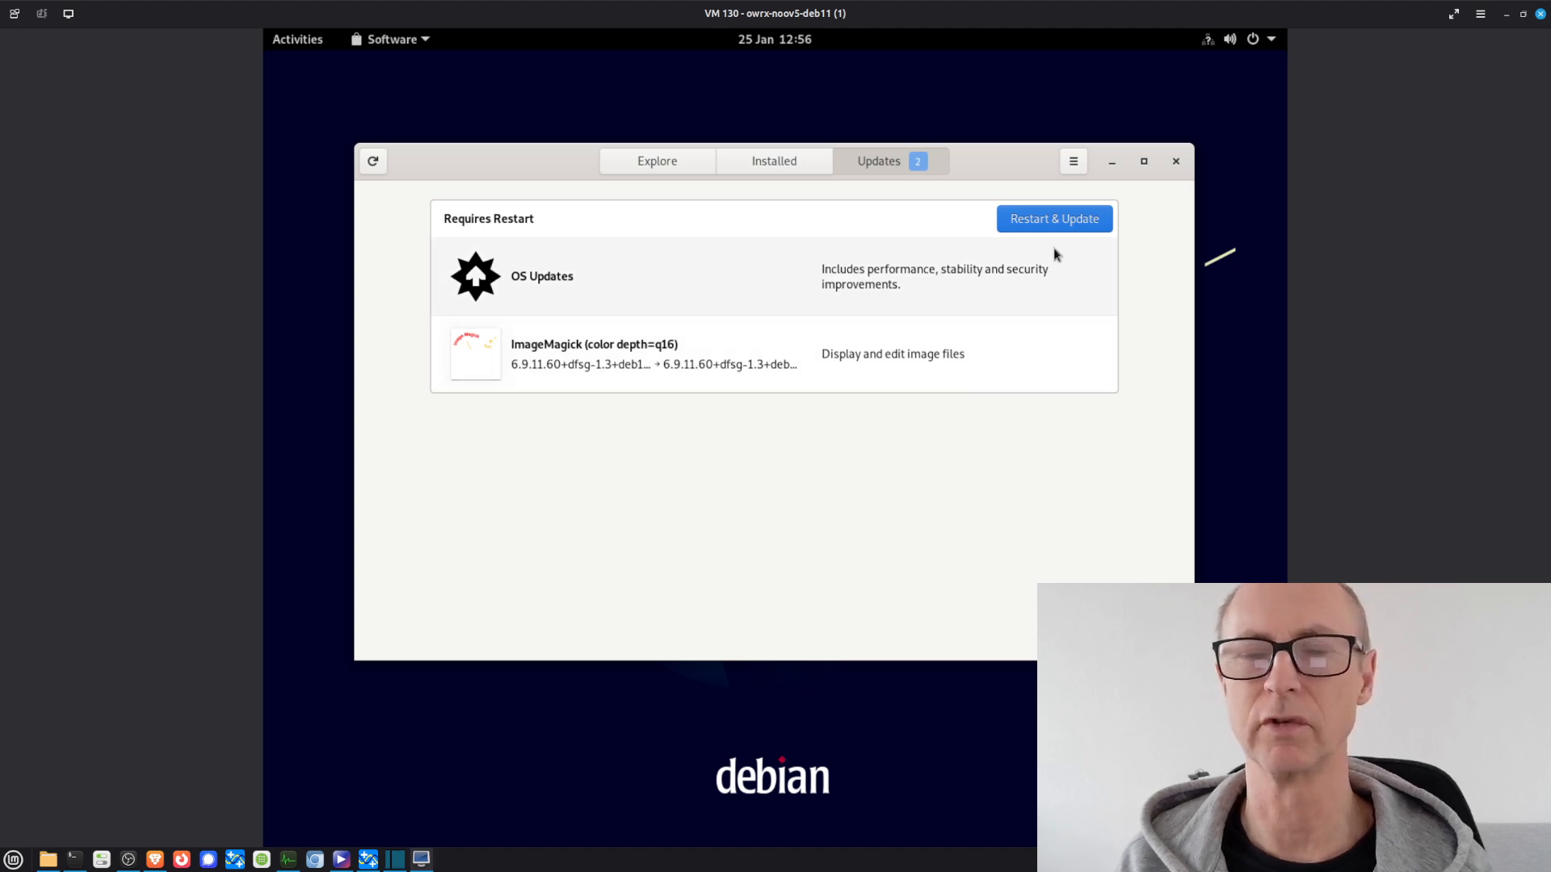
# - Minimise the viewer and review the downloaded SPICE files in the browser's recent download history
pyautogui.click(1508, 14)
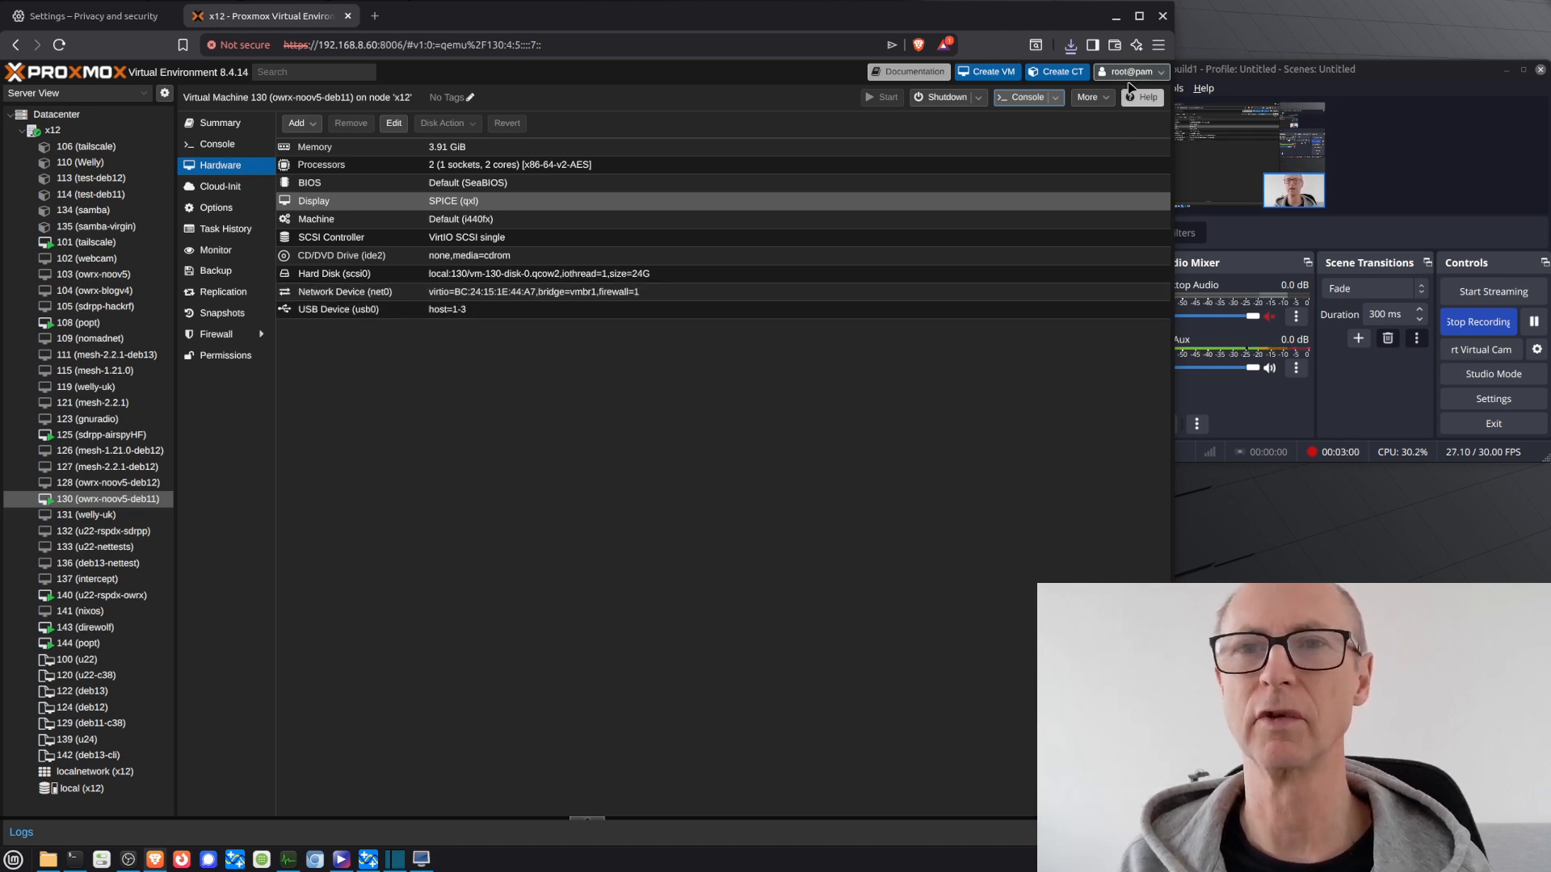
pyautogui.click(1074, 46)
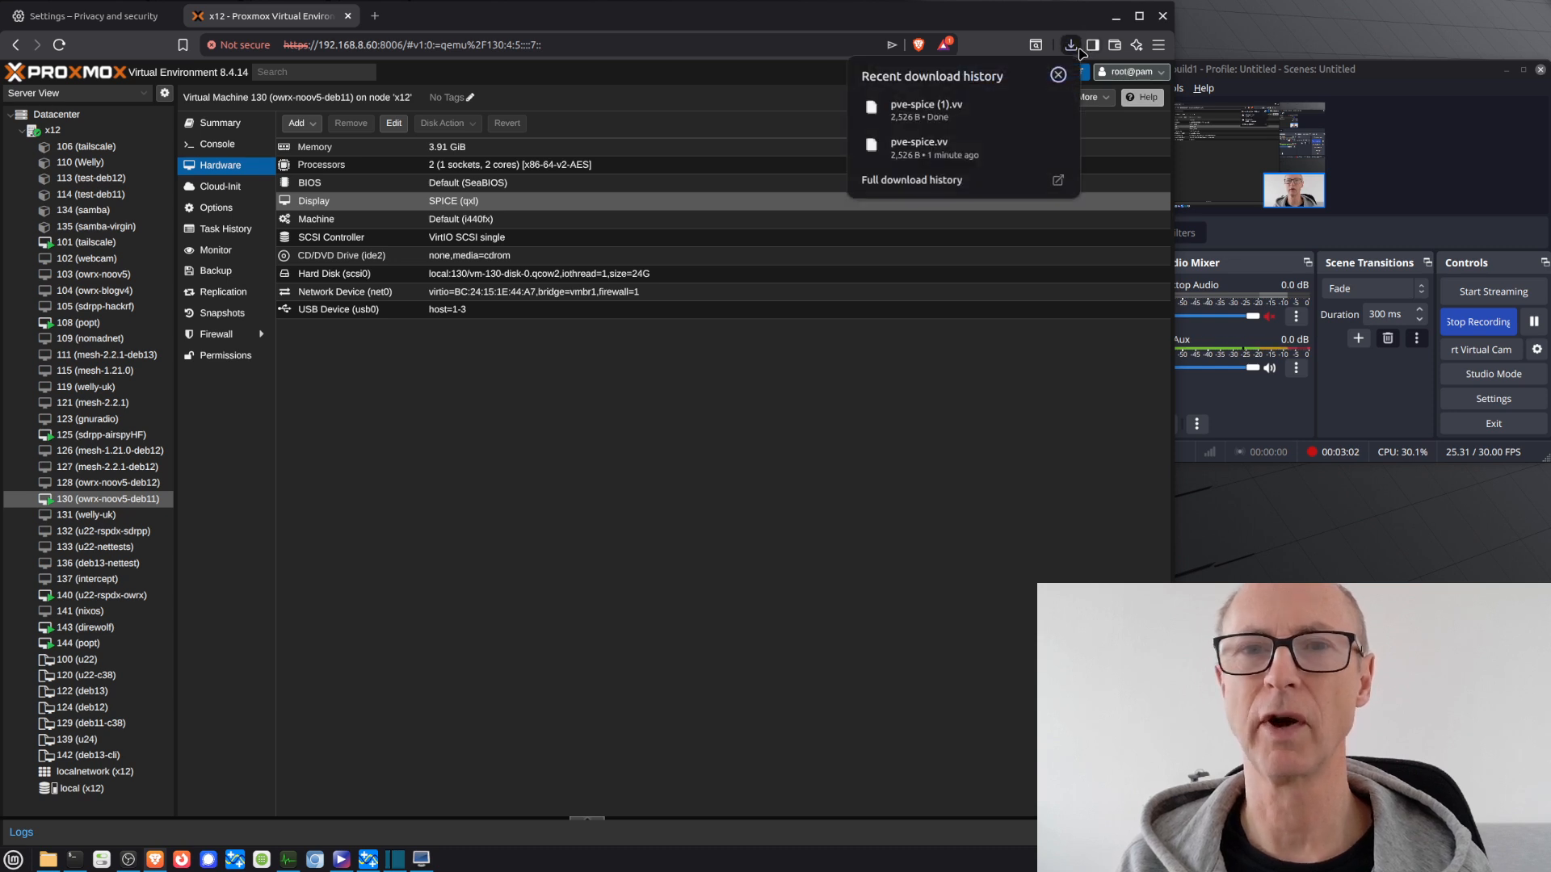
pyautogui.moveTo(937, 111)
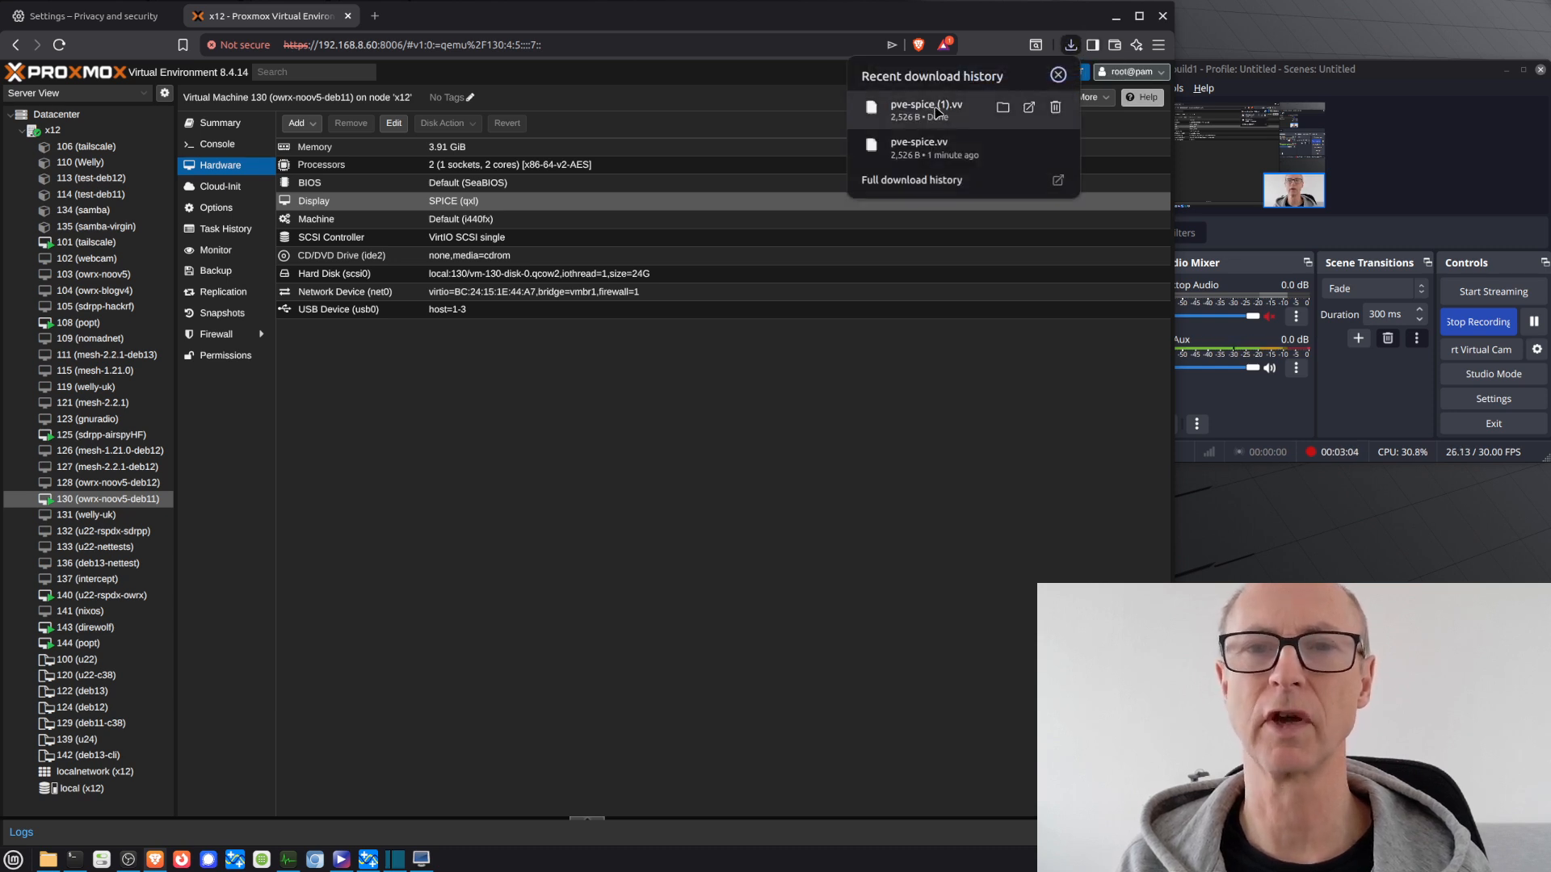
pyautogui.click(985, 440)
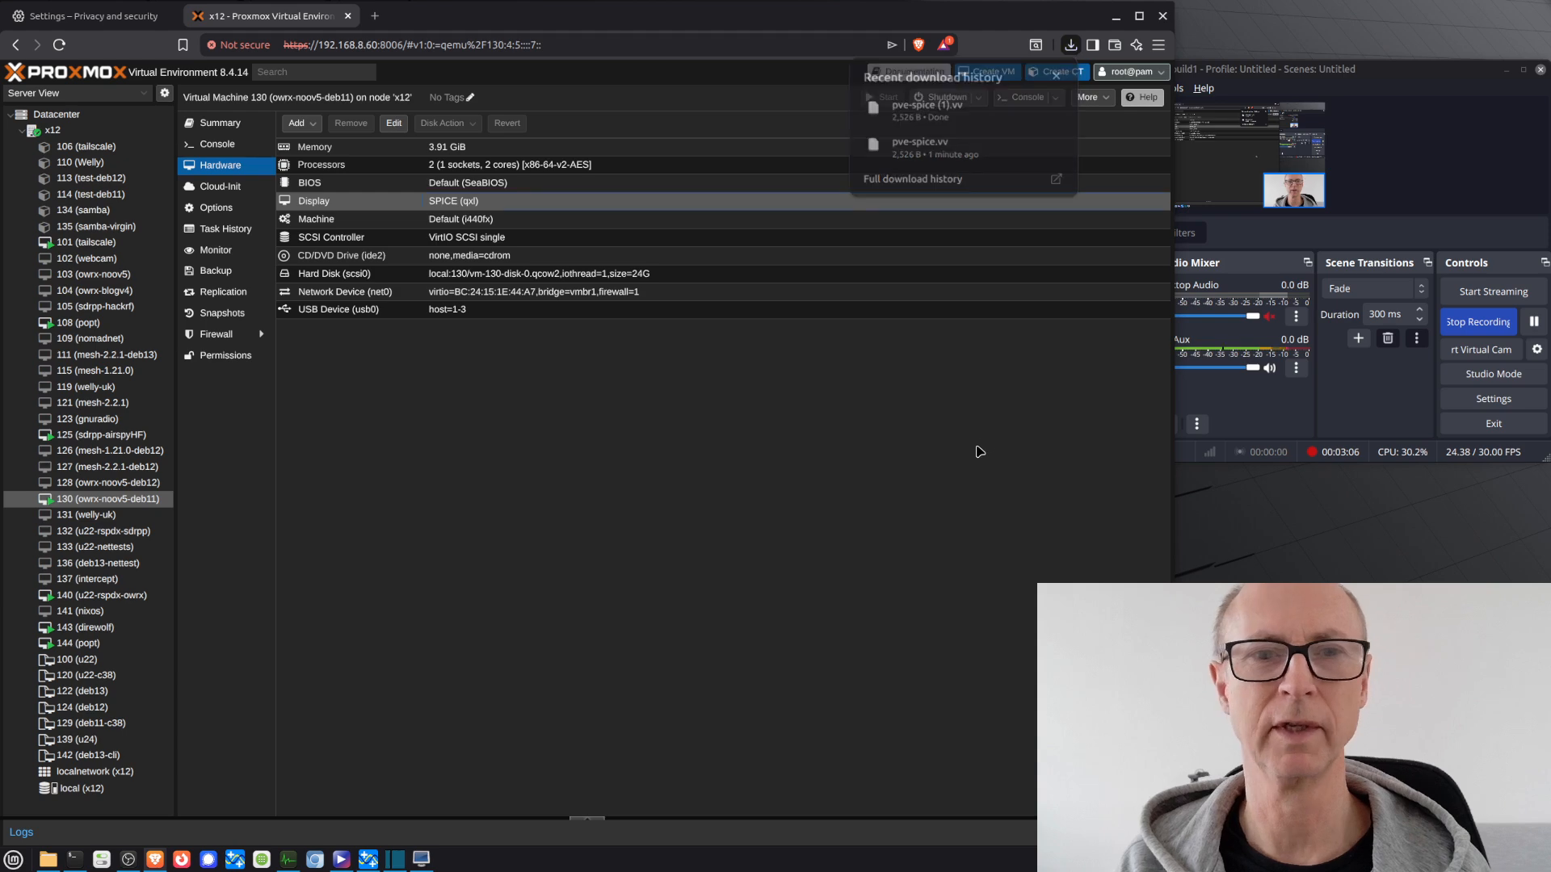
# - Bring back the VM 130 viewer, return it to a floating window and shift it slightly
pyautogui.click(423, 863)
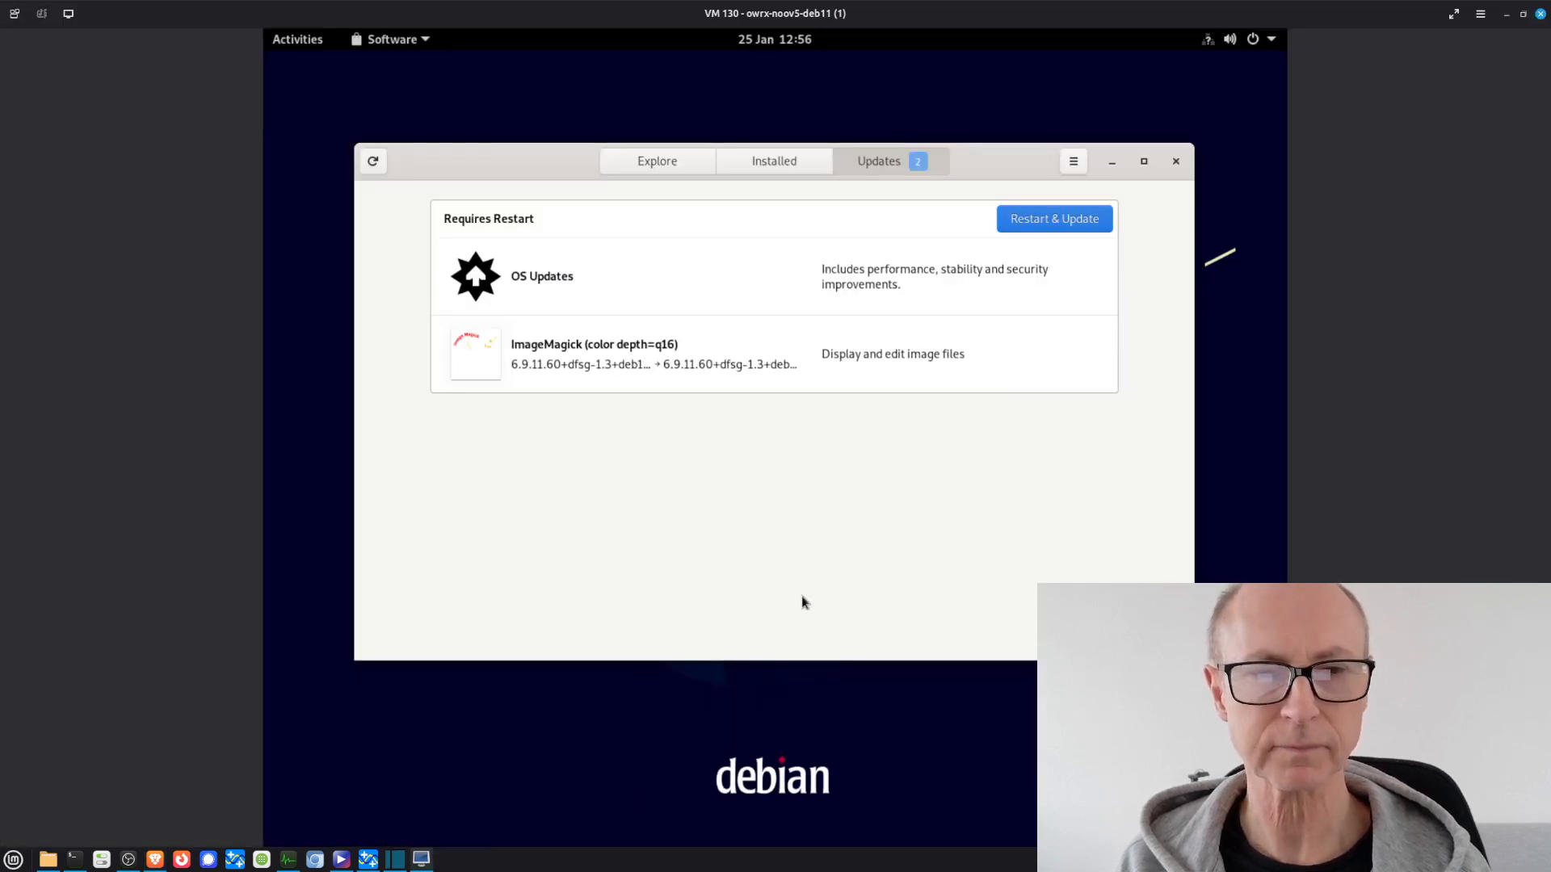
pyautogui.click(1524, 15)
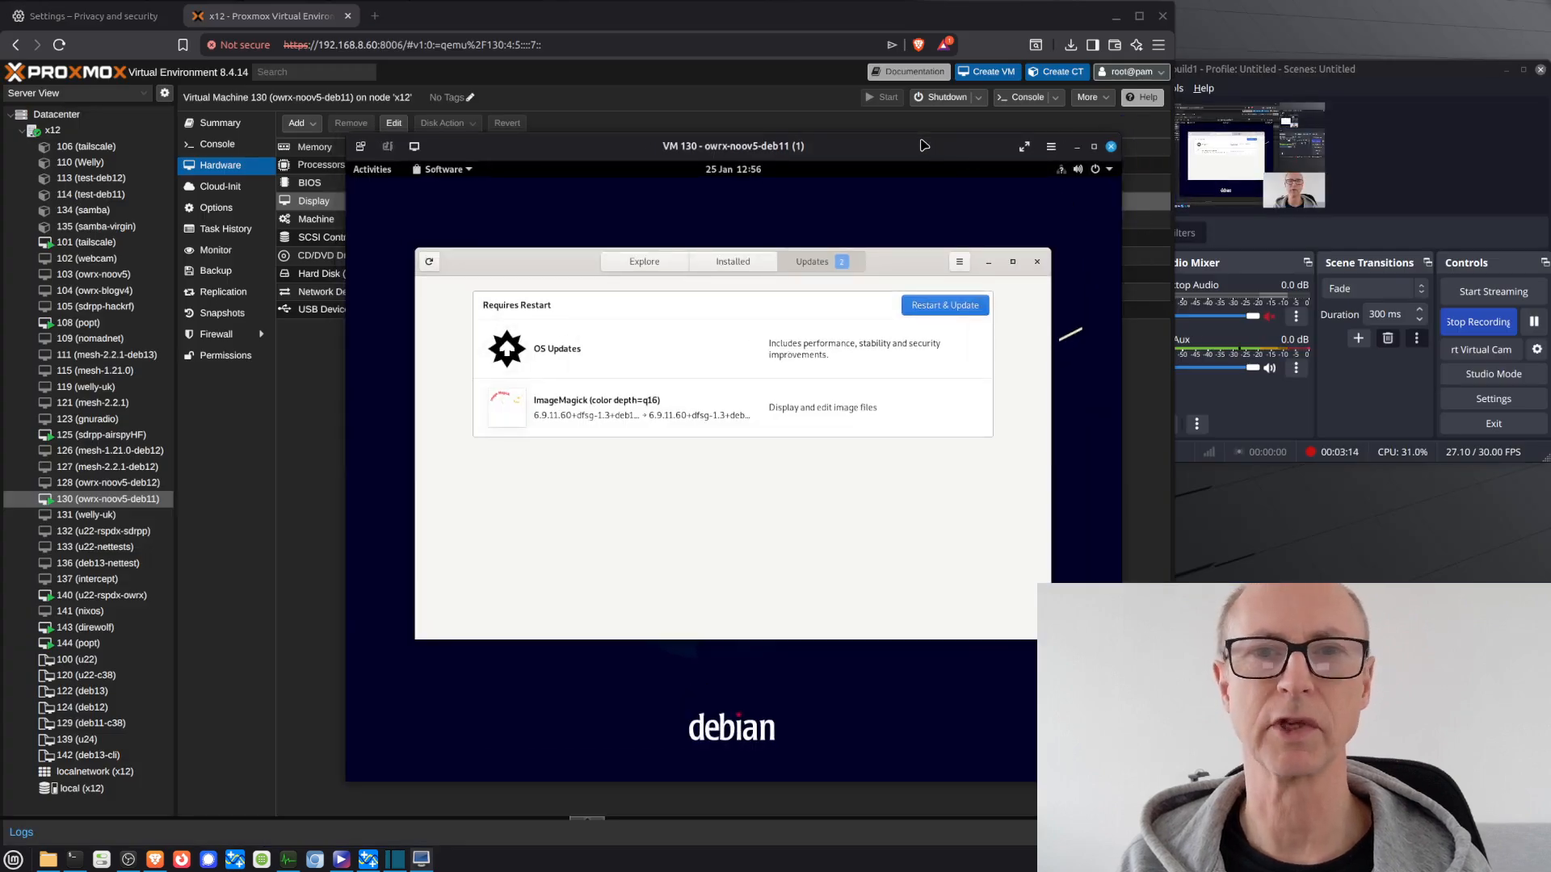
pyautogui.moveTo(926, 142)
pyautogui.mouseDown()
pyautogui.moveTo(954, 146)
pyautogui.moveTo(935, 143)
pyautogui.mouseUp()
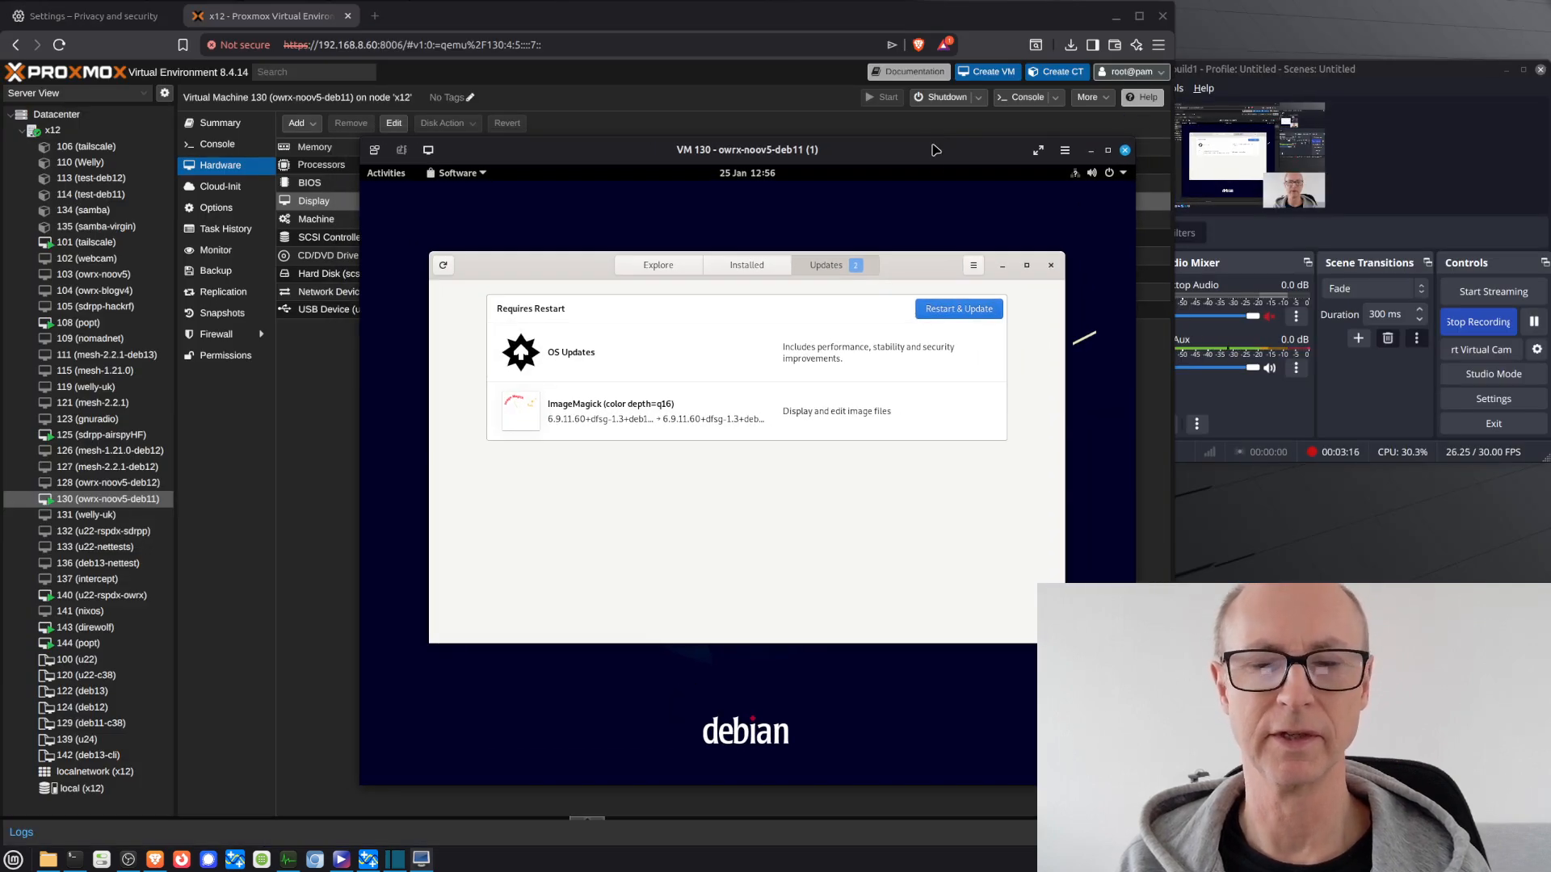